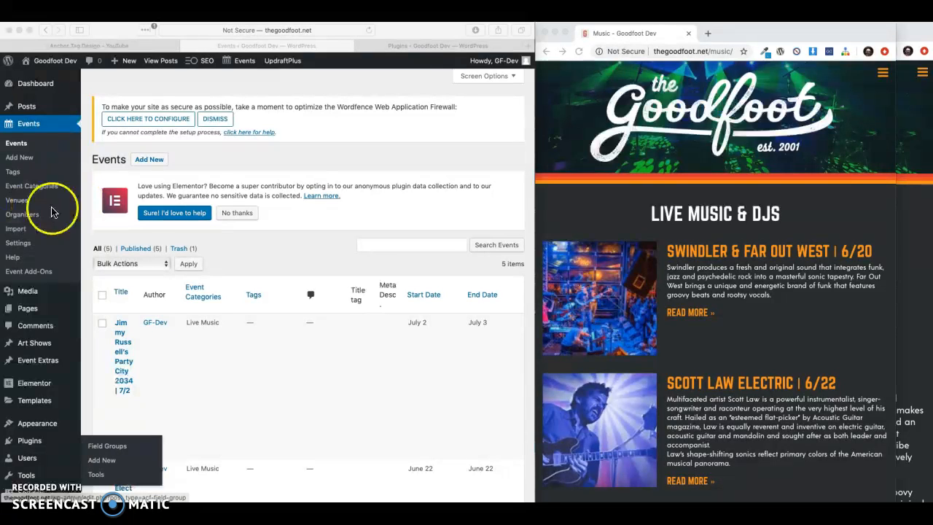
Start a new event from the site's Events list
left_click(83, 217)
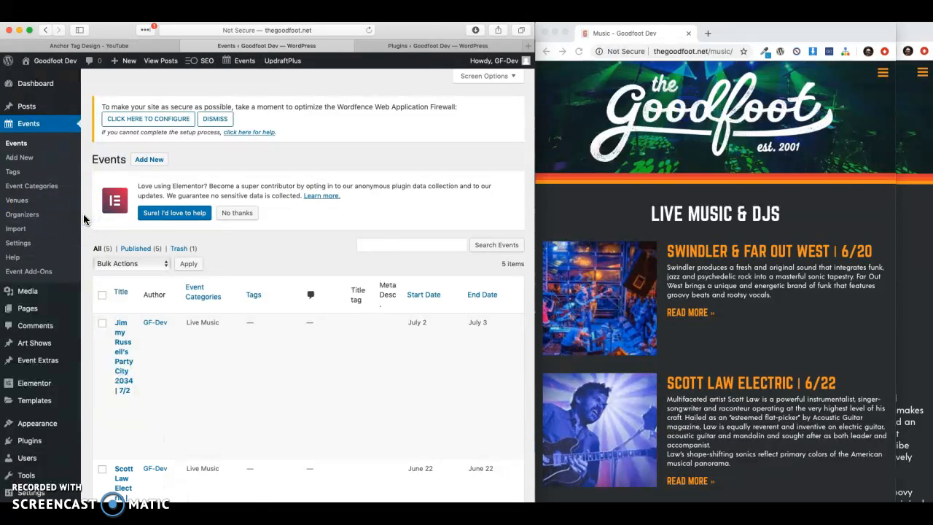
left_click(28, 124)
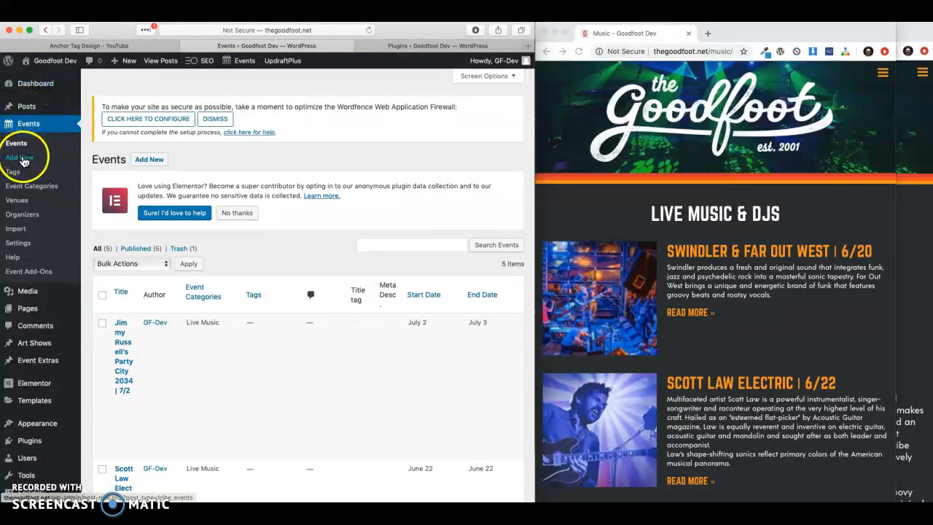
left_click(154, 162)
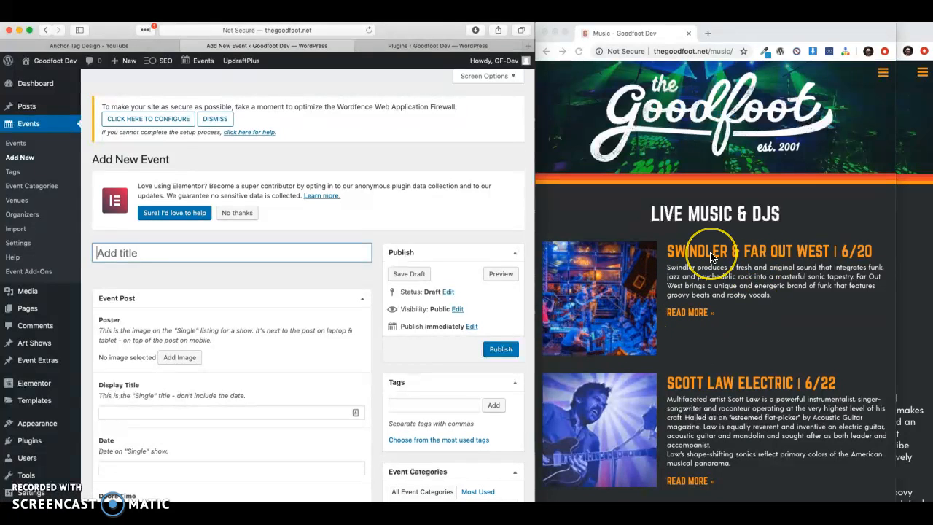
Review the single event page for Swindler & Far Out West, and return to the Live Music & DJs listing
left_click(908, 281)
left_click(908, 282)
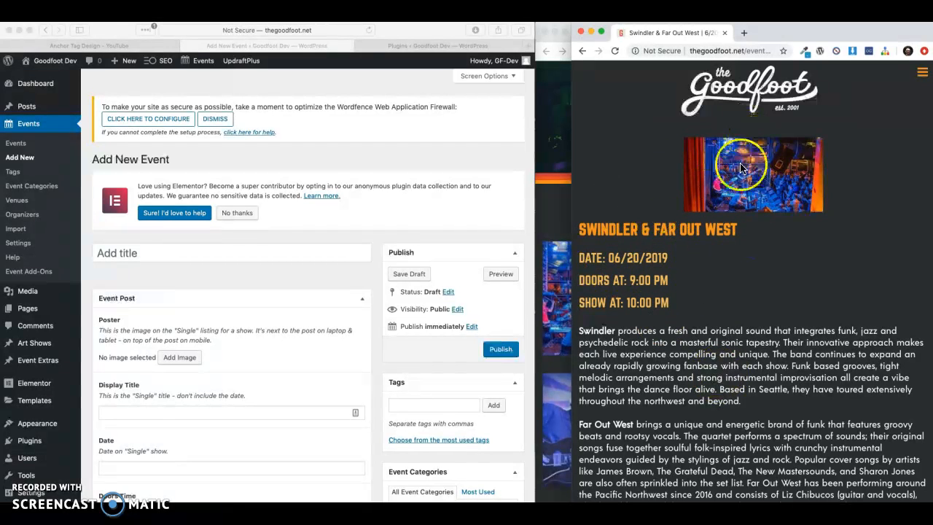
left_click(550, 226)
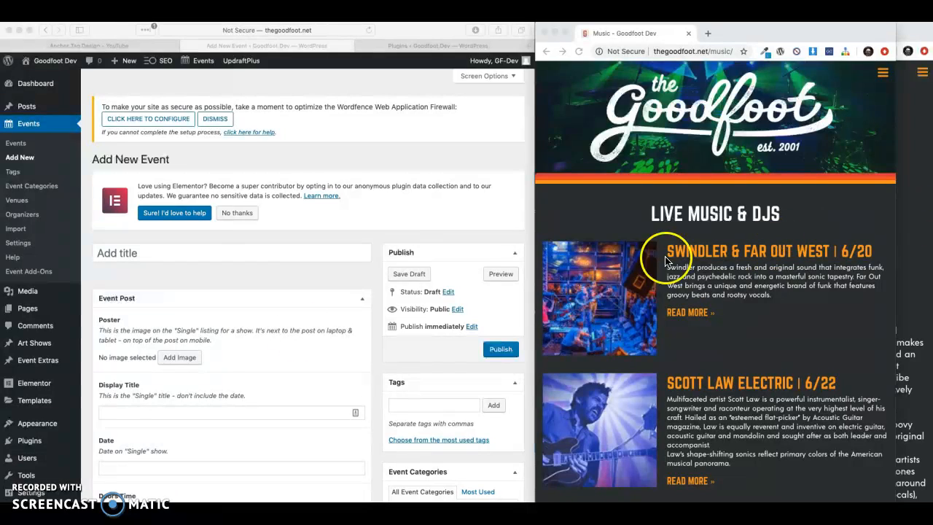
Enter "Soul Stew w DJ Aquaman & friends" as the new event's title
left_click(123, 255)
type("Soul Stew")
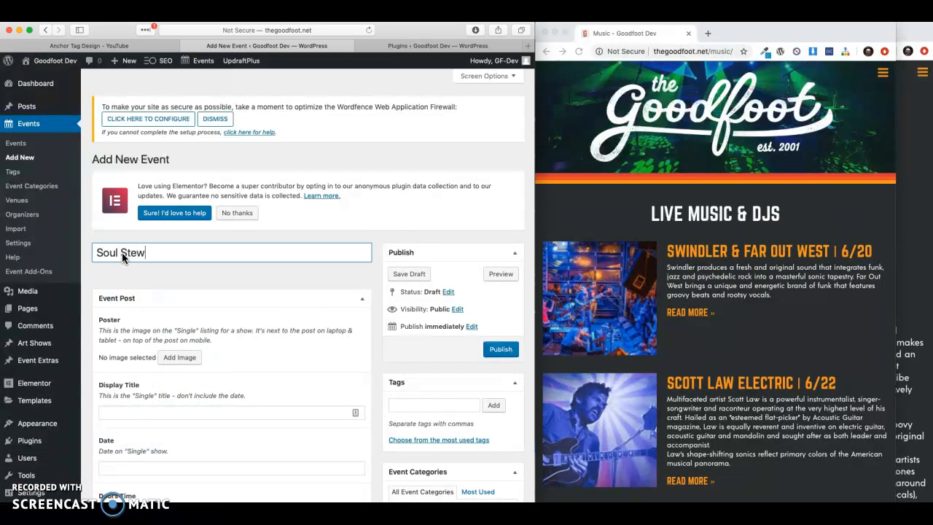
type(" w ")
type("DJ ")
type("Au=qu")
key("BackSpace")
key("BackSpace")
key("BackSpace")
key("BackSpace")
type("quaa")
key("BackSpace")
type("man &")
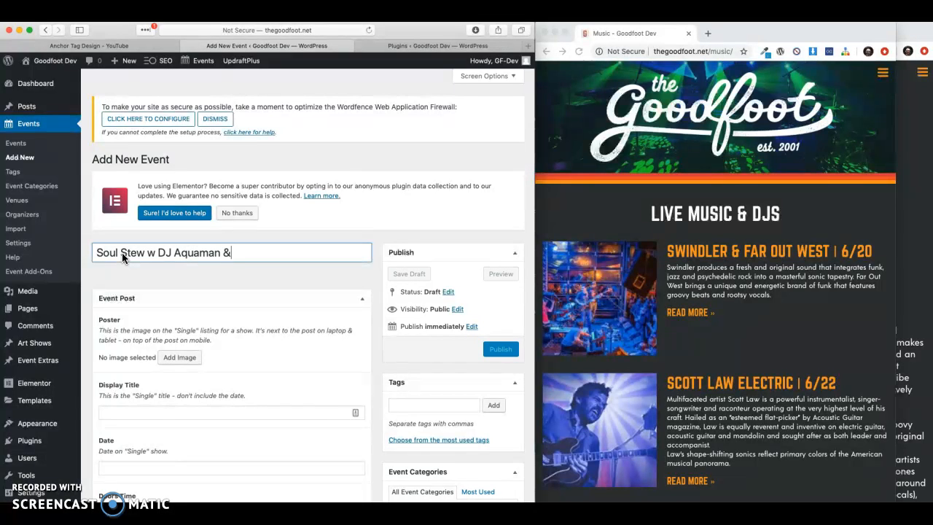
type(" ffriends")
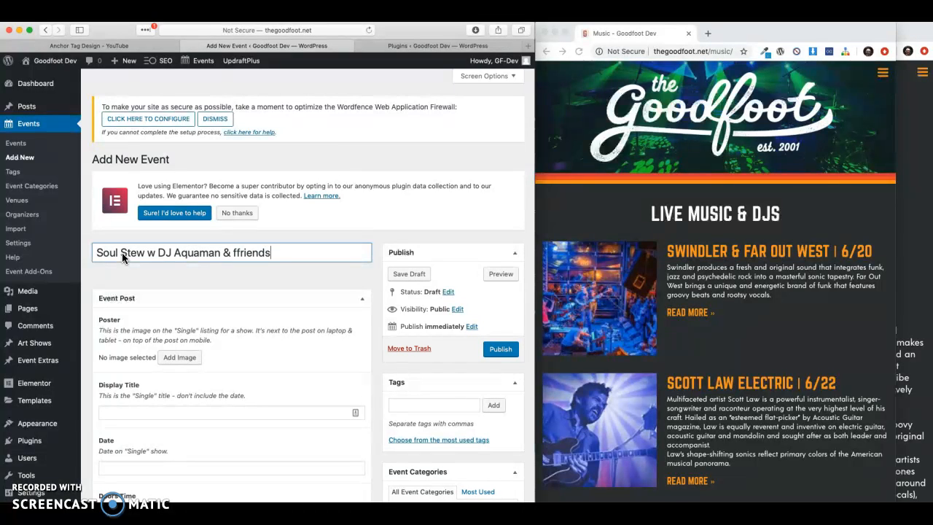
key("Left")
key("Left")
key("Left")
key("Left")
key("Left")
key("BackSpace")
left_click(169, 284)
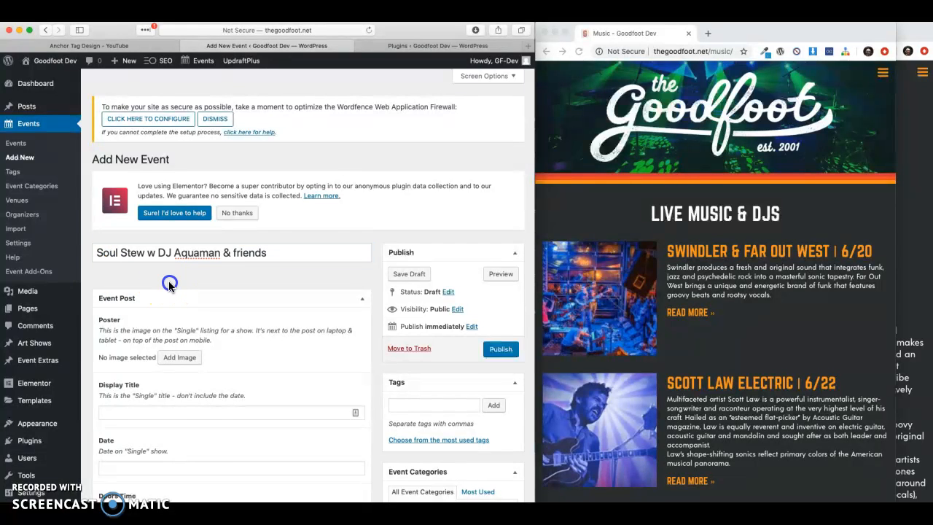
Capitalize the word "Friends" in the event title
scroll(225, 279, "down", 2)
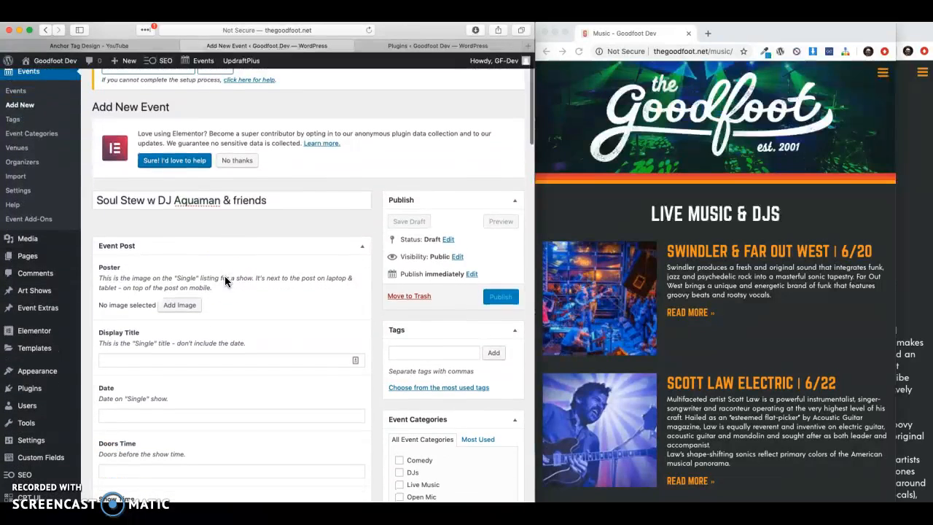
left_click(236, 198)
key("BackSpace")
type("F")
scroll(254, 226, "down", 1)
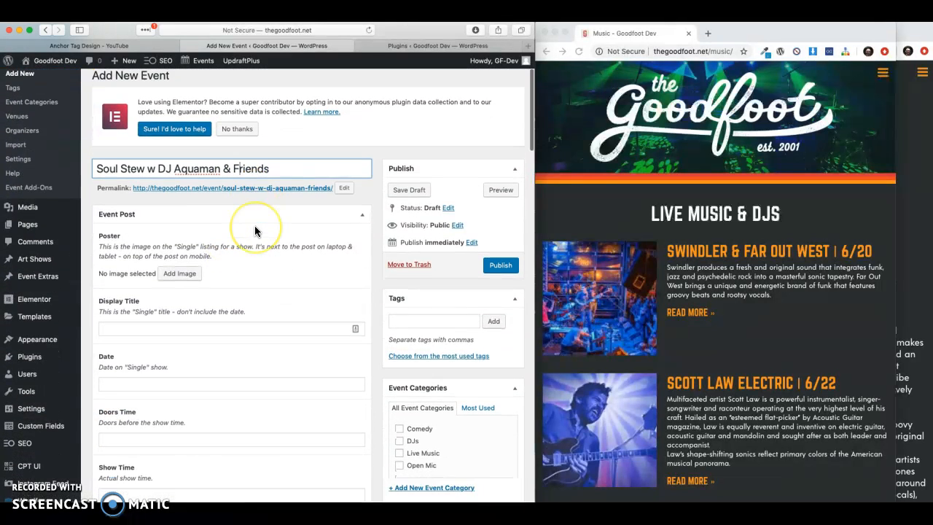
Append "| 6/21" to the event title and assign the event to the DJs category
scroll(255, 230, "down", 1)
left_click(282, 161)
type("|")
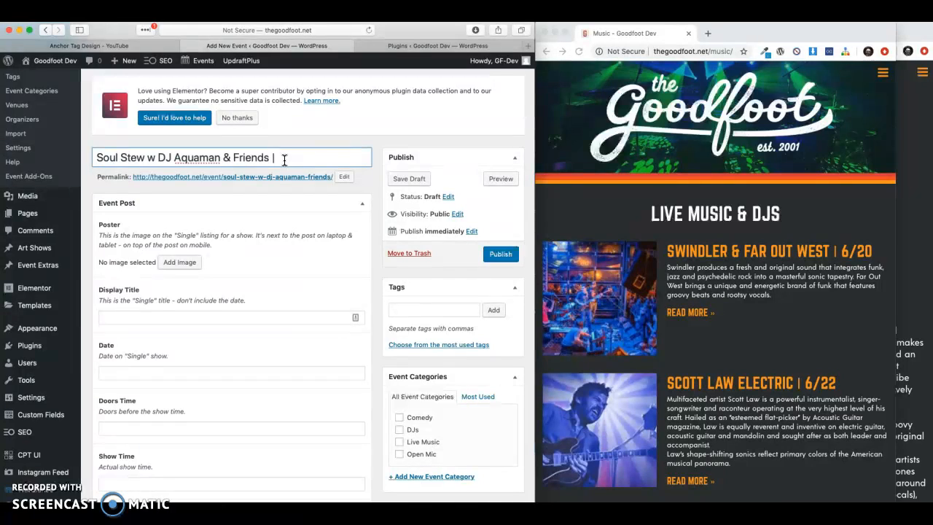
type(" 6/21")
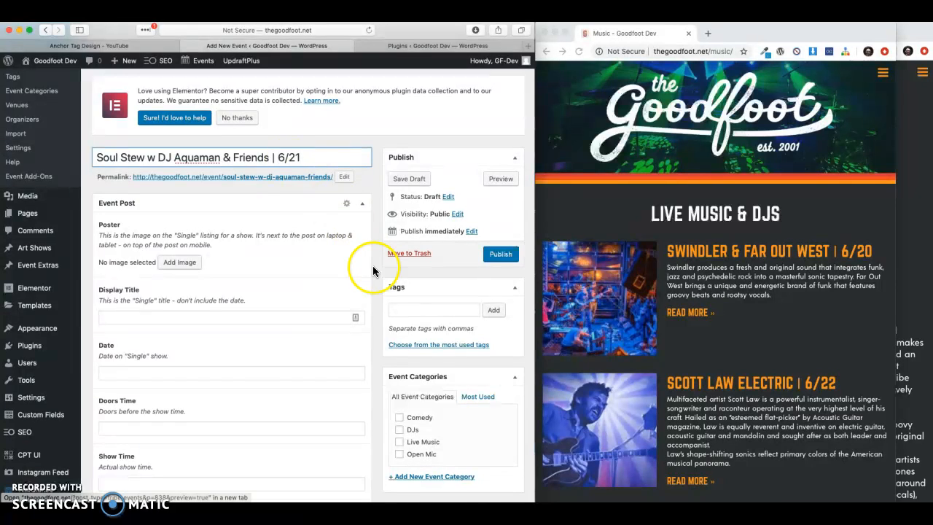
scroll(375, 312, "down", 3)
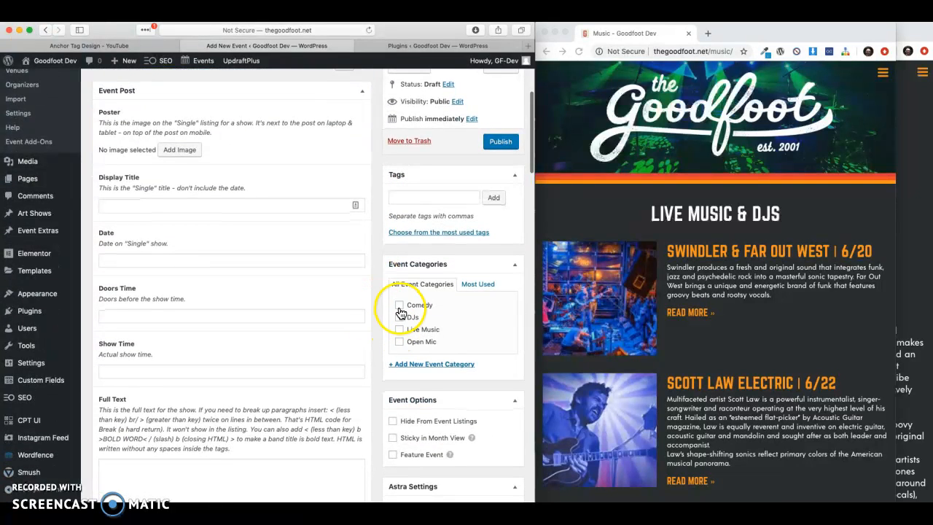
left_click(399, 317)
Upload "soul stew 45 and waves.jpg" from the Desktop for the event's featured image
scroll(377, 358, "down", 2)
scroll(373, 361, "down", 2)
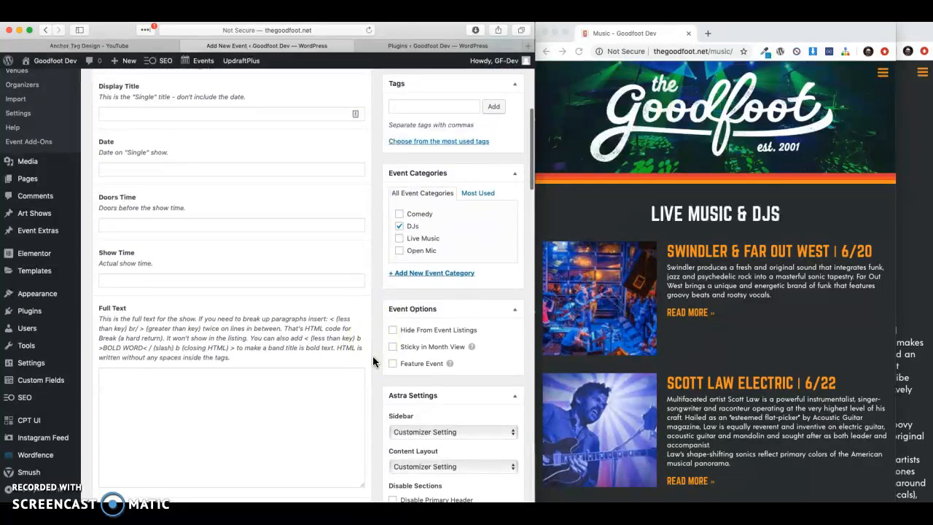
scroll(372, 357, "down", 2)
scroll(373, 357, "down", 4)
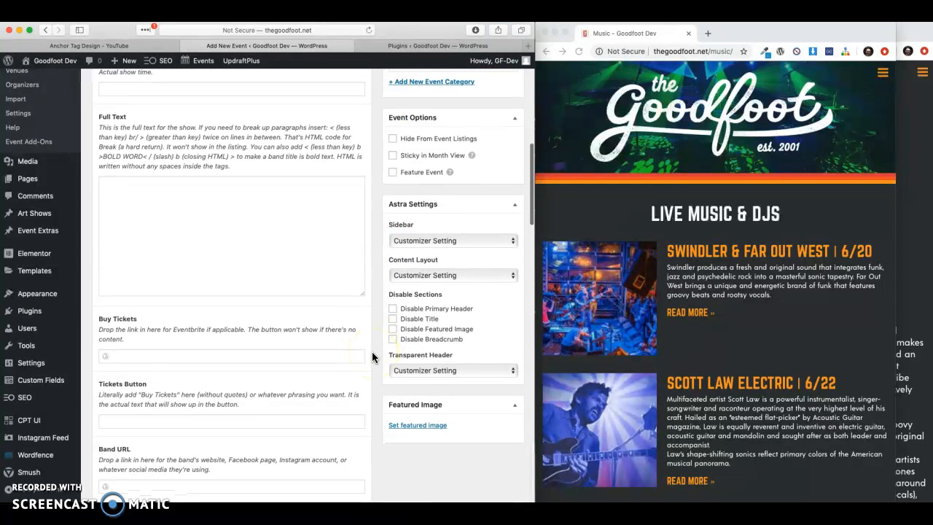
left_click(417, 365)
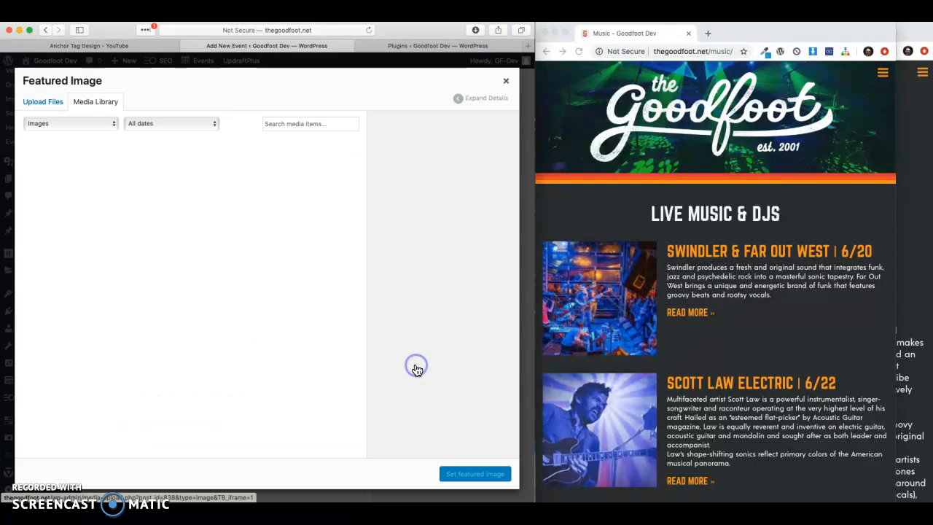
left_click(44, 103)
left_click(267, 272)
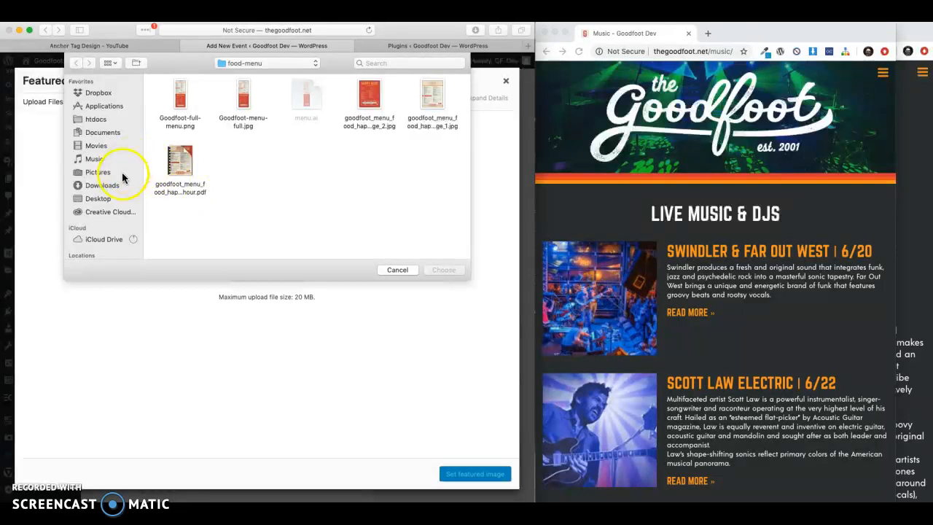
left_click(98, 199)
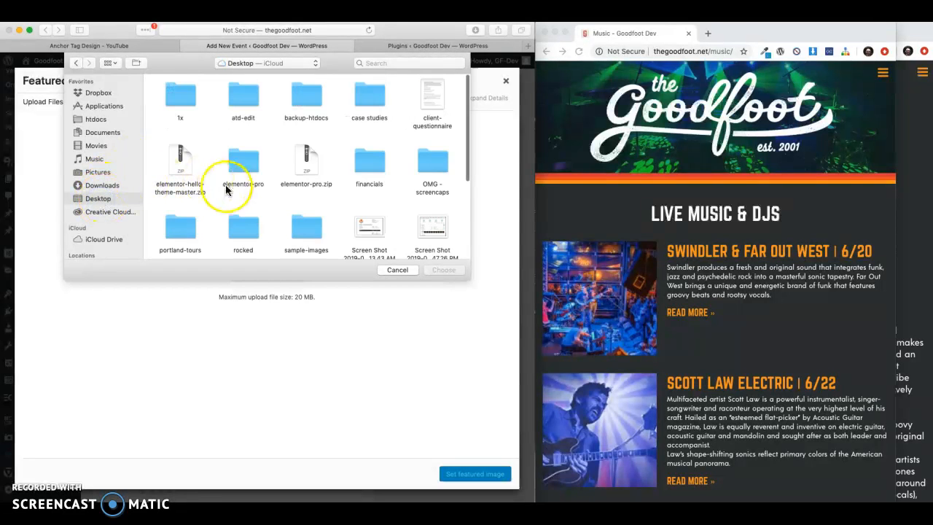
scroll(225, 184, "down", 5)
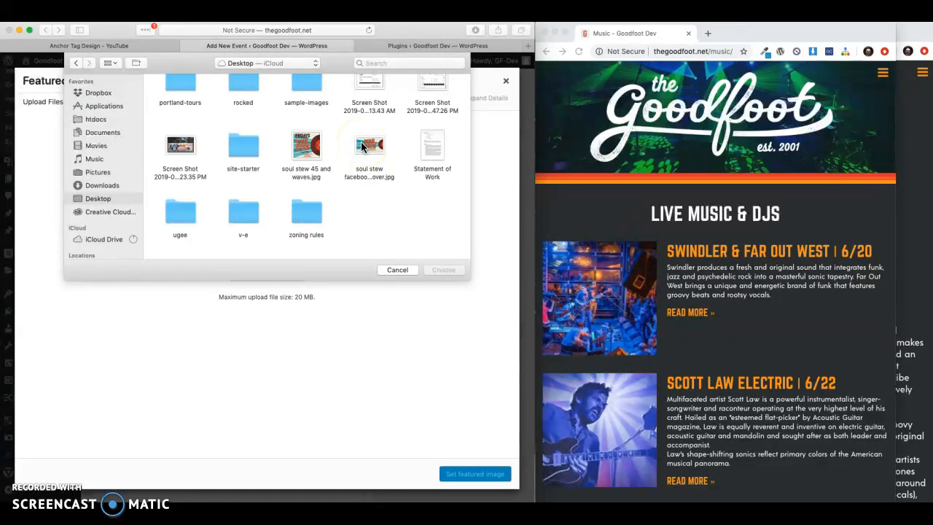
left_click(306, 146)
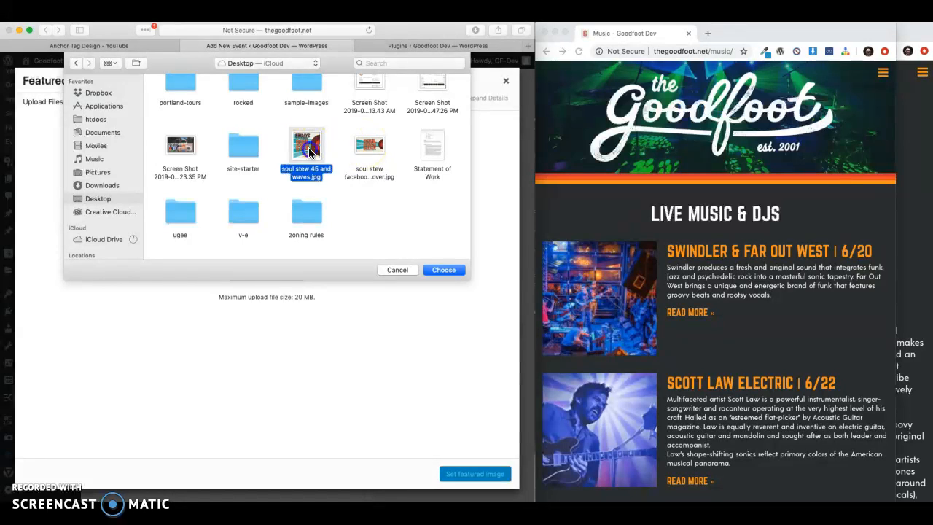
left_click(443, 269)
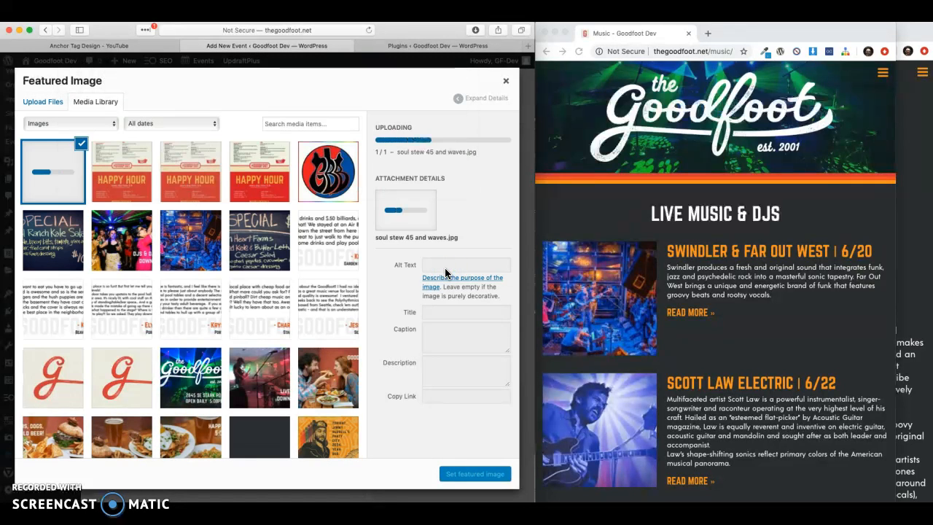
Give the uploaded image the alt text "Soul Stew graphic" and set it as the featured image
left_click(444, 267)
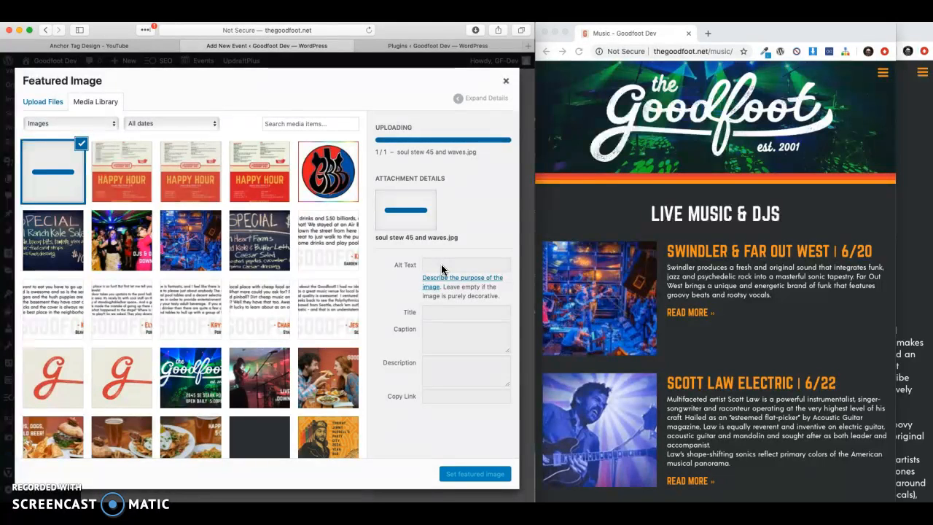
left_click(441, 279)
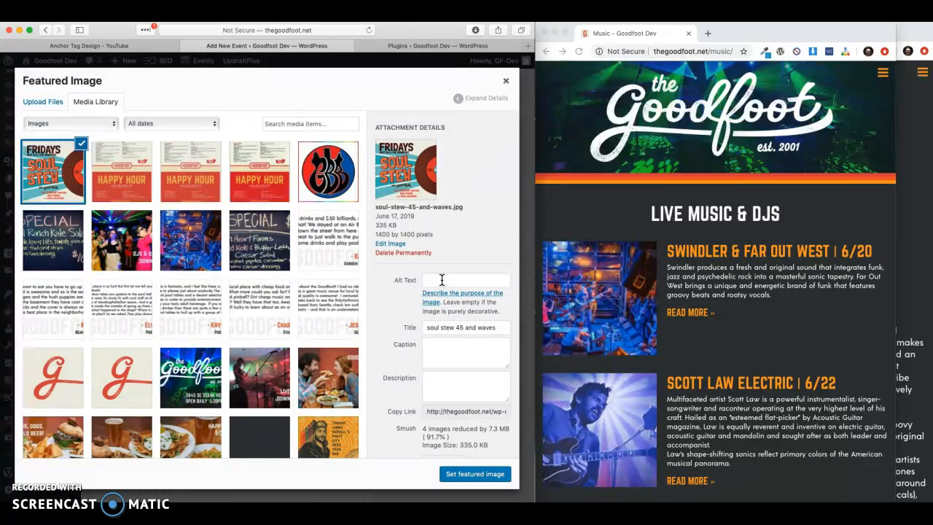
left_click(442, 280)
type("Soul Stew graphic")
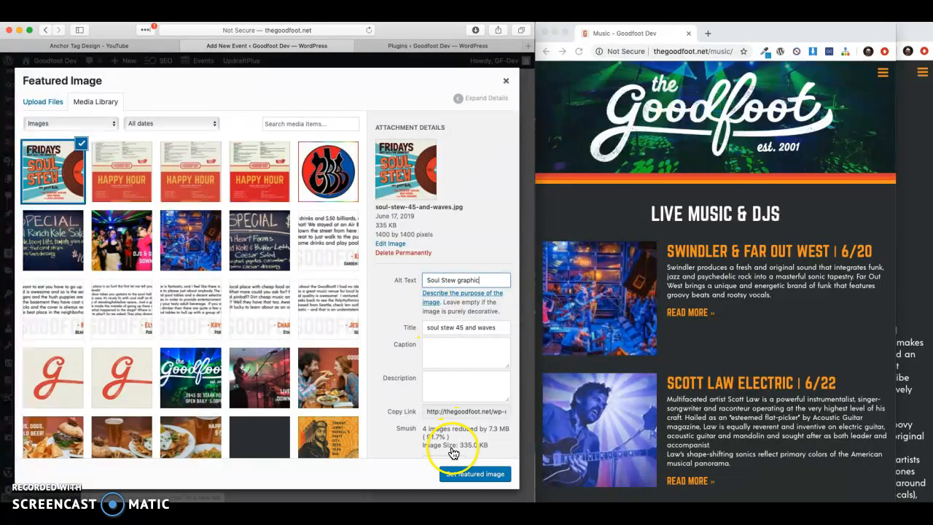
left_click(464, 474)
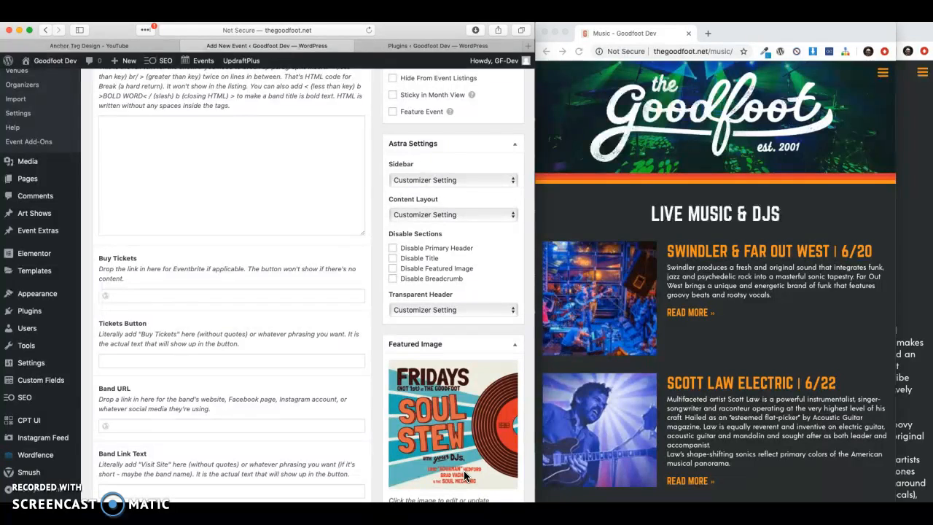
Collapse the Event Post section of the event editor
scroll(463, 476, "down", 1)
scroll(442, 348, "up", 1)
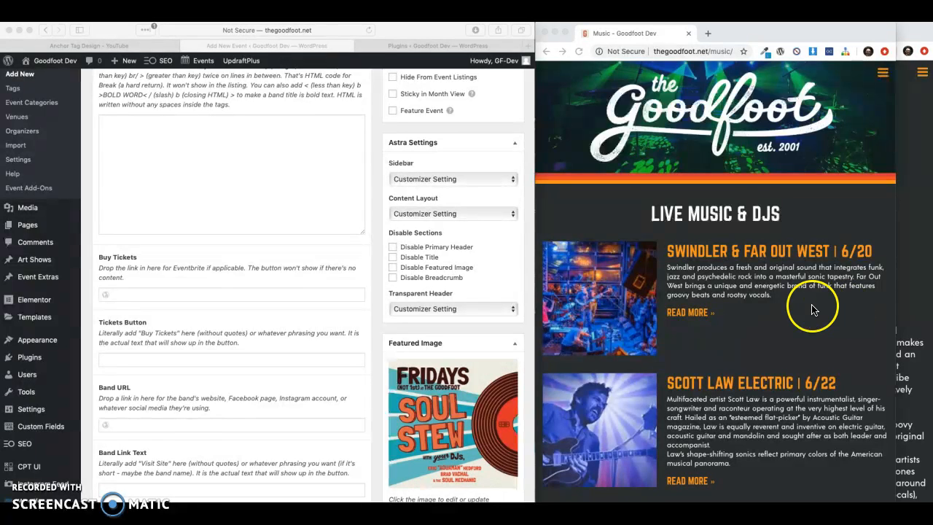
scroll(162, 402, "down", 2)
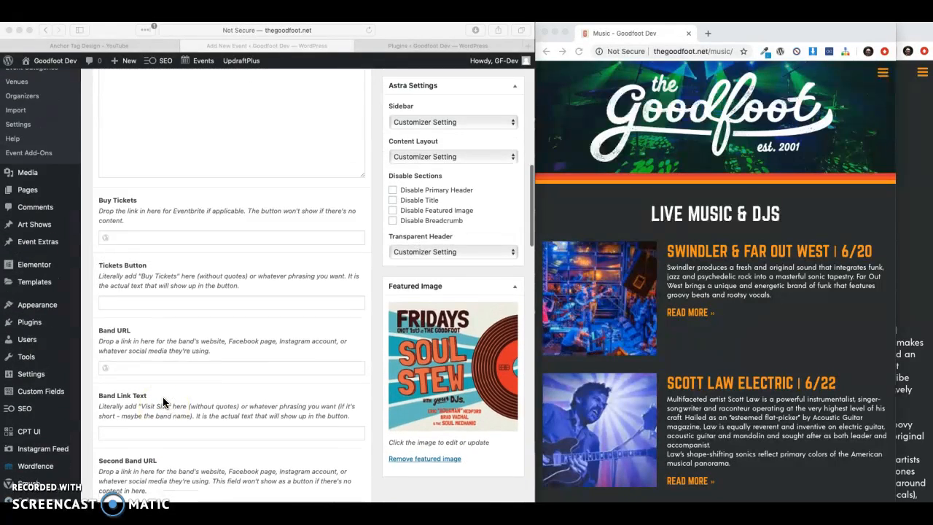
scroll(306, 258, "up", 10)
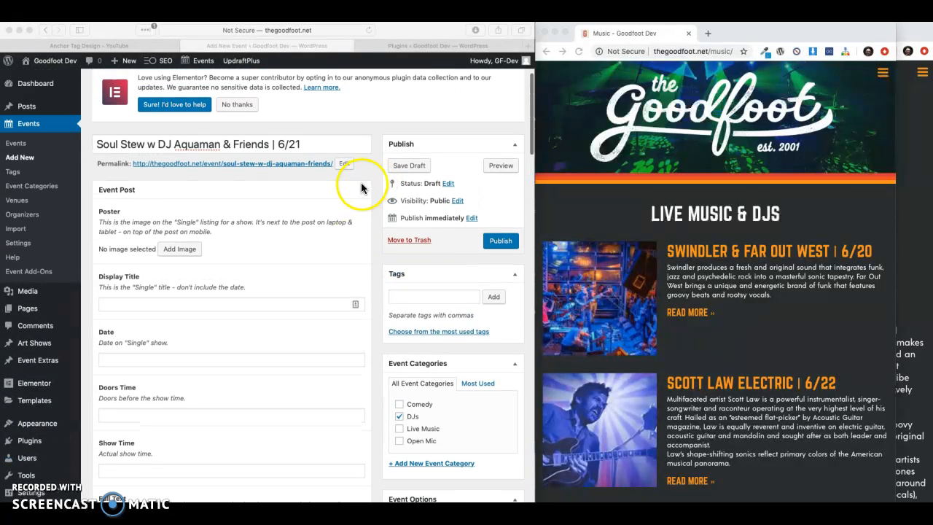
left_click(363, 191)
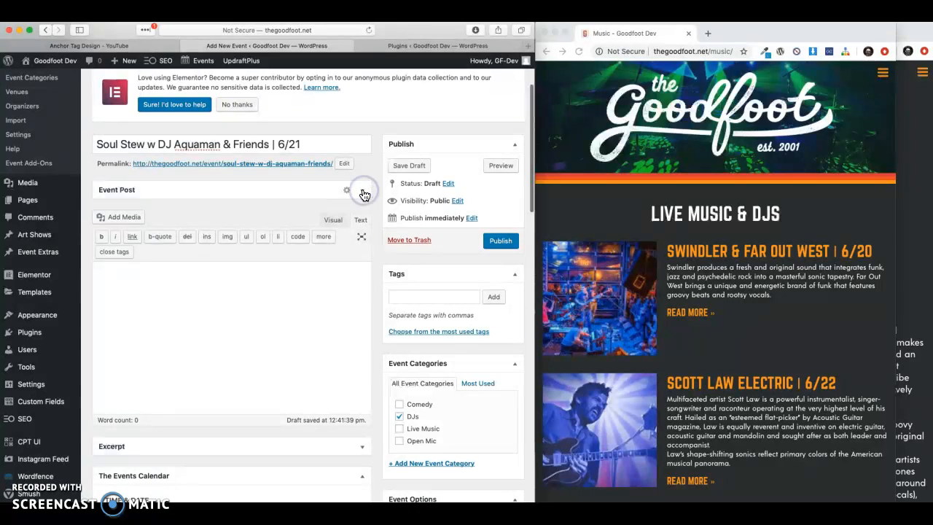
left_click(667, 242)
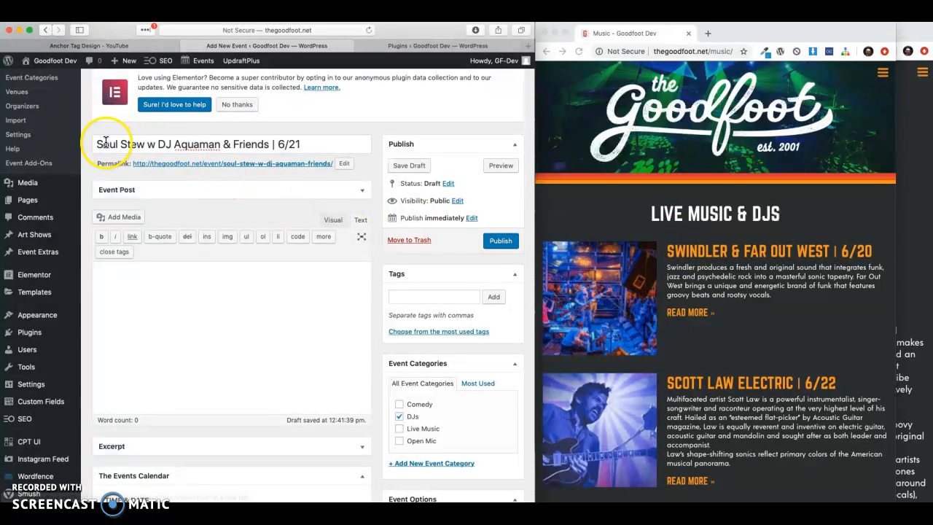
left_click(155, 144)
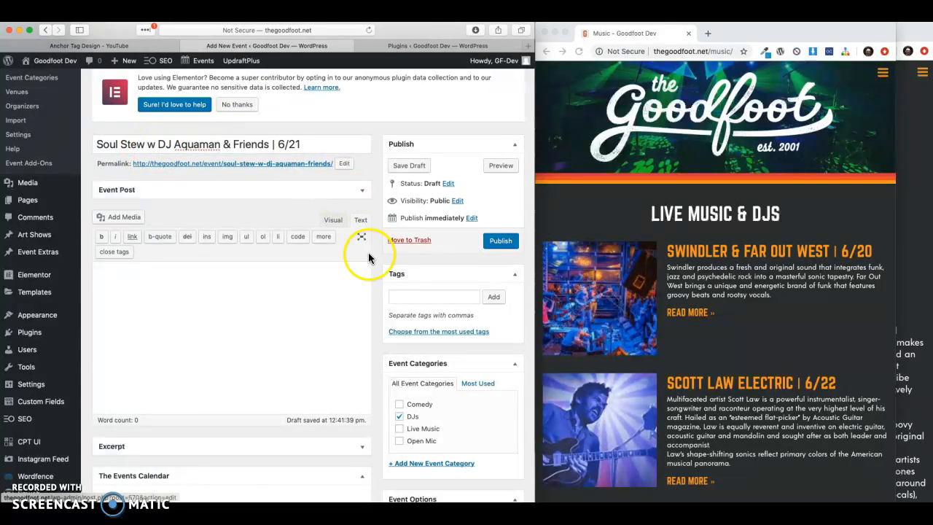
Expand the Excerpt section and paste the copied Soul Stew show description into it
scroll(360, 277, "down", 5)
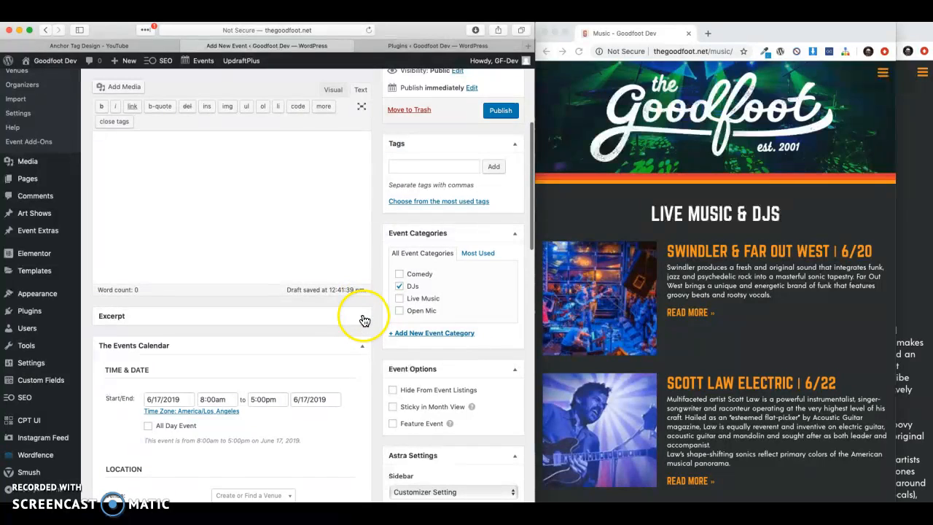
left_click(360, 316)
left_click(223, 346)
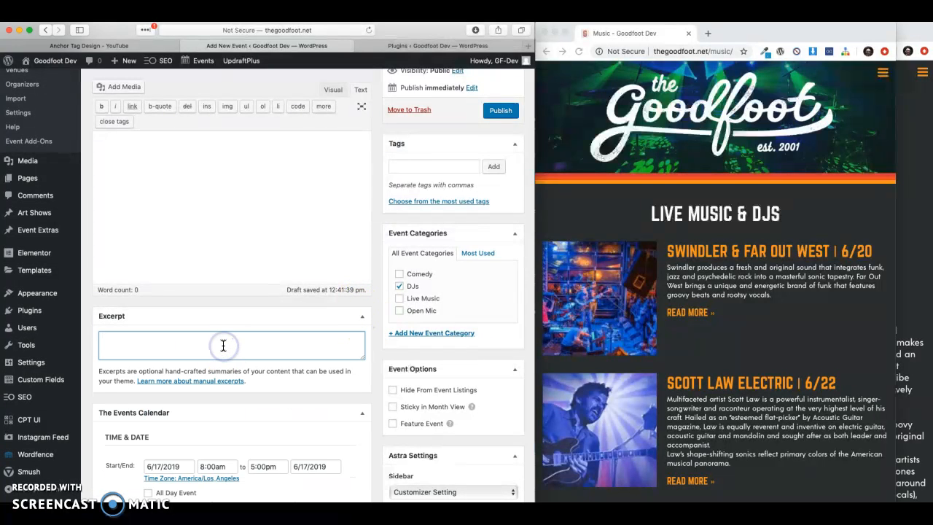
key("super+v")
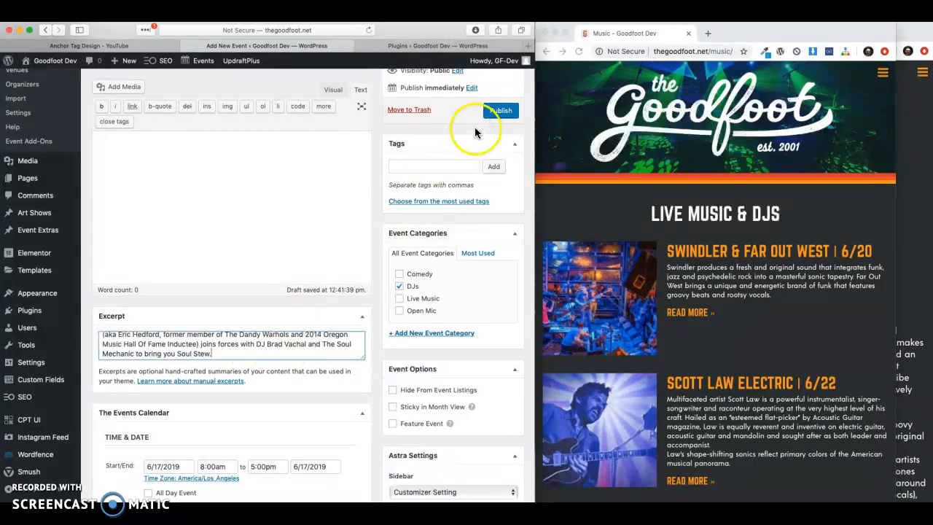
Save the Soul Stew event as a draft and publish it
scroll(380, 242, "up", 5)
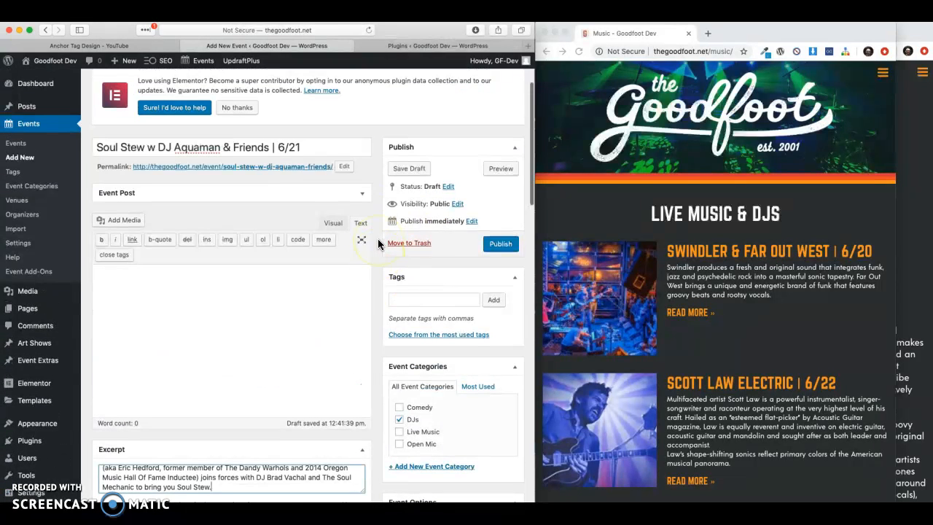
left_click(402, 175)
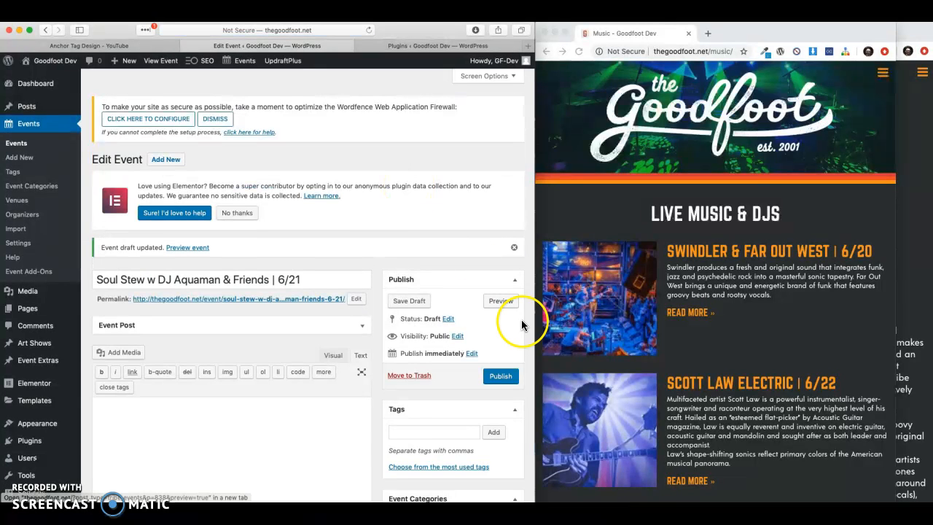
scroll(381, 431, "down", 2)
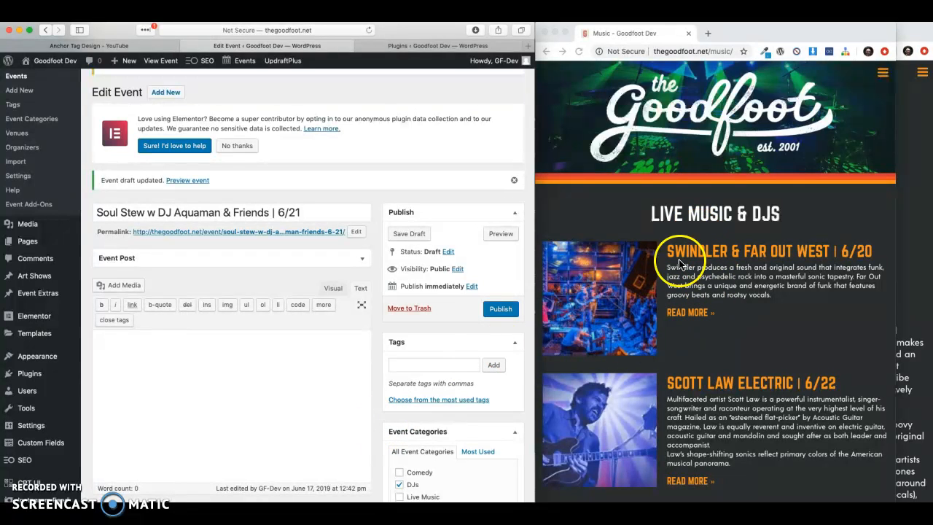
left_click(501, 310)
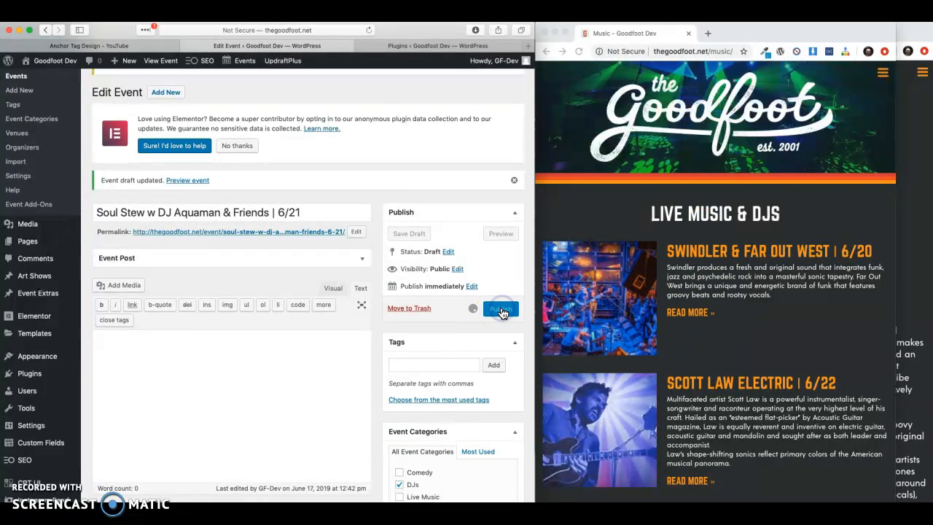
left_click(594, 214)
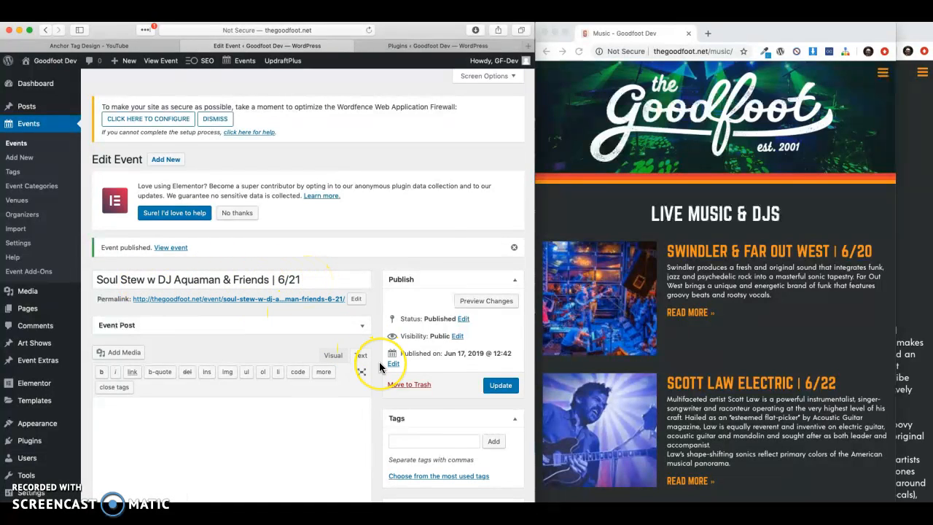
Collapse the Excerpt section and review the event's date, organizer and featured image settings
scroll(379, 361, "down", 8)
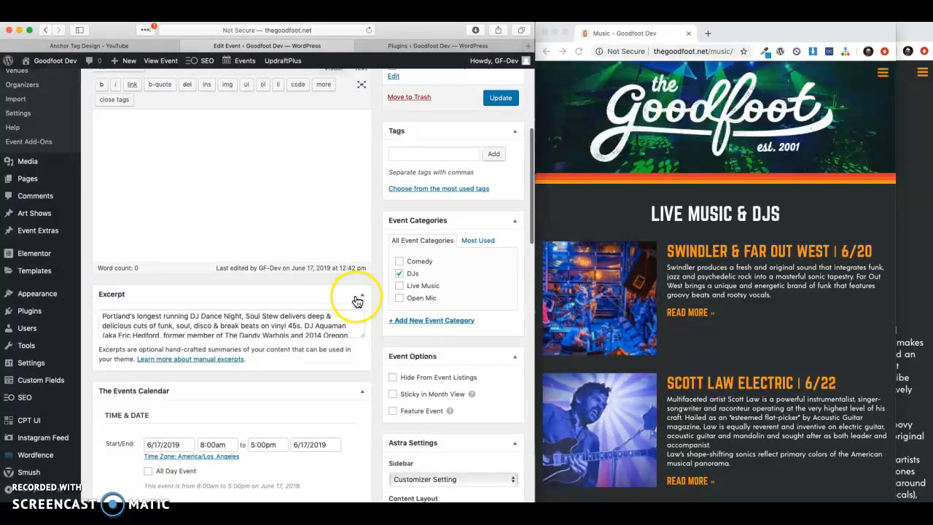
left_click(359, 298)
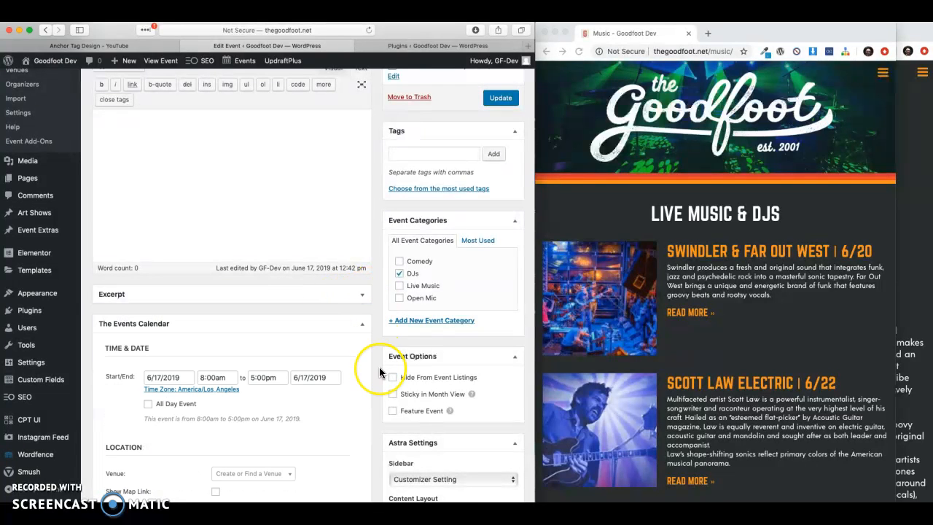
scroll(379, 371, "down", 8)
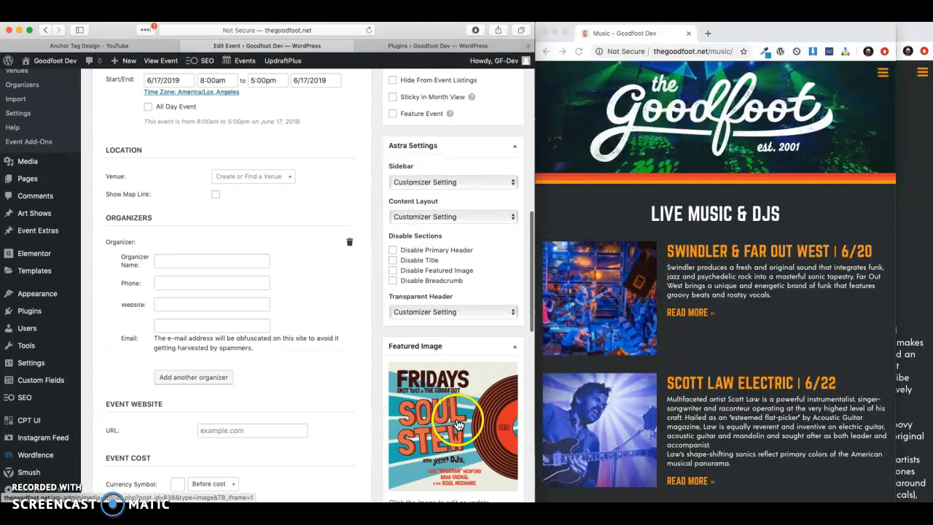
scroll(377, 373, "up", 8)
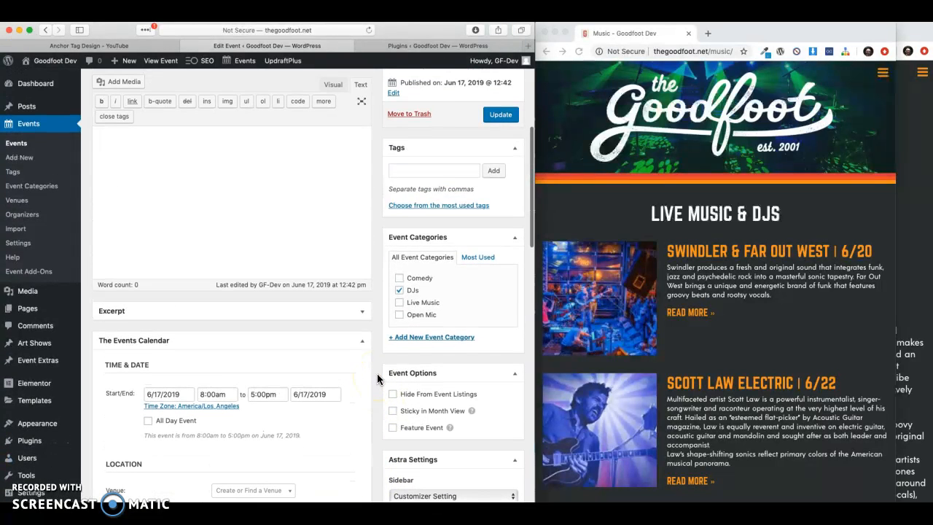
Reload the site's Live Music & DJs page in the other browser to check the Soul Stew listing
left_click(590, 224)
key("super+r")
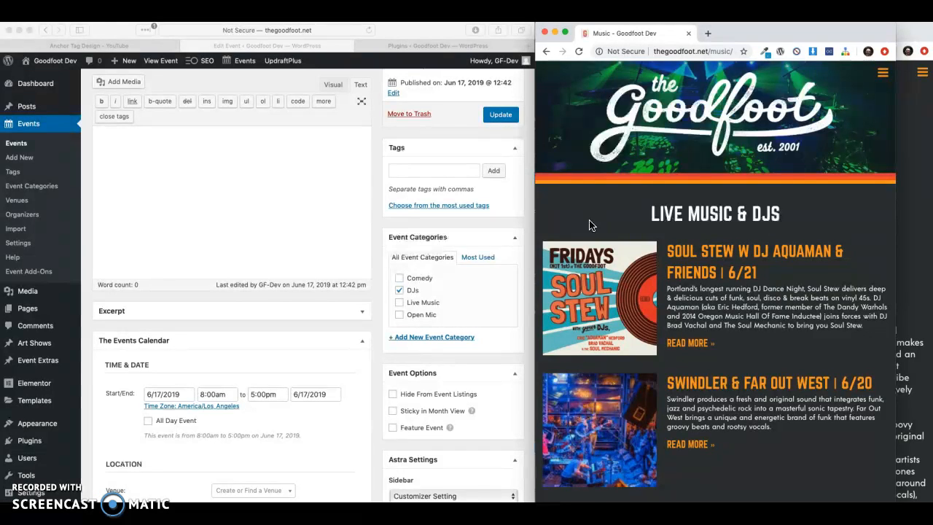
scroll(591, 226, "down", 1)
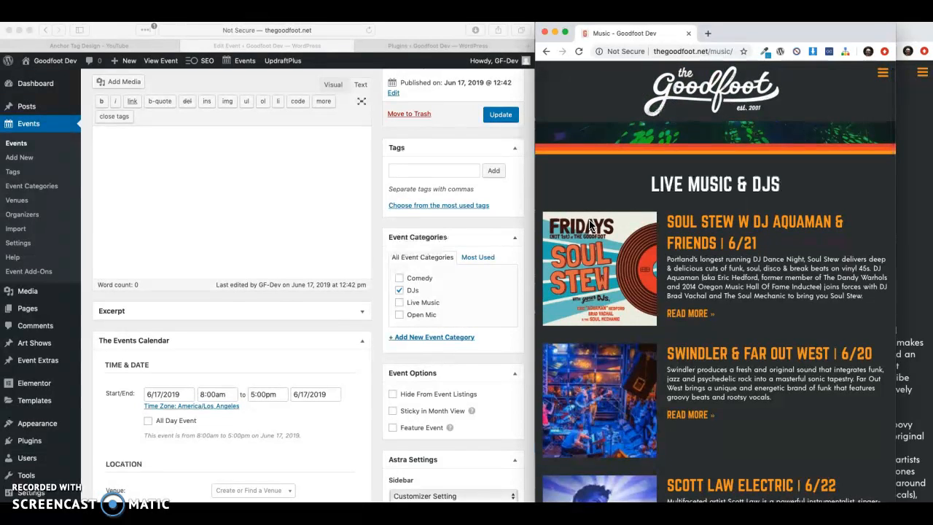
Return to the event editor and expand the Event Post section
left_click(301, 241)
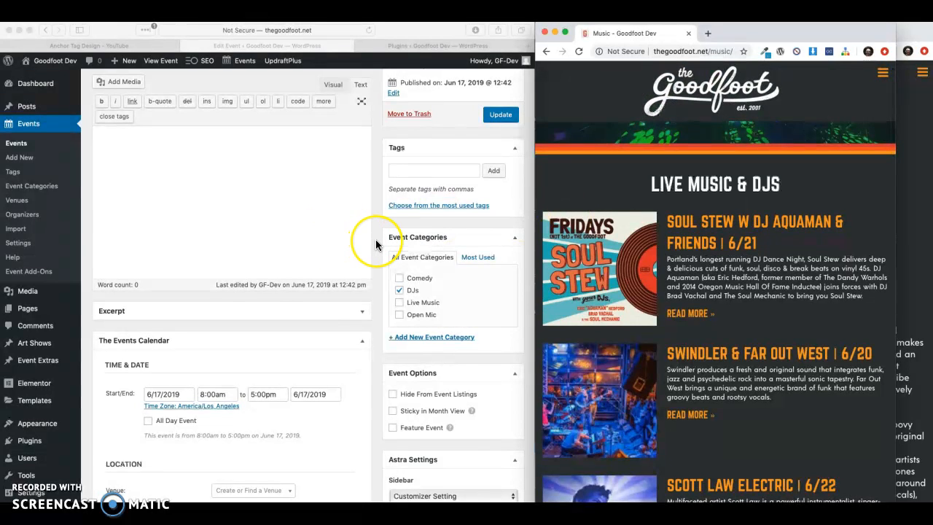
scroll(376, 244, "down", 1)
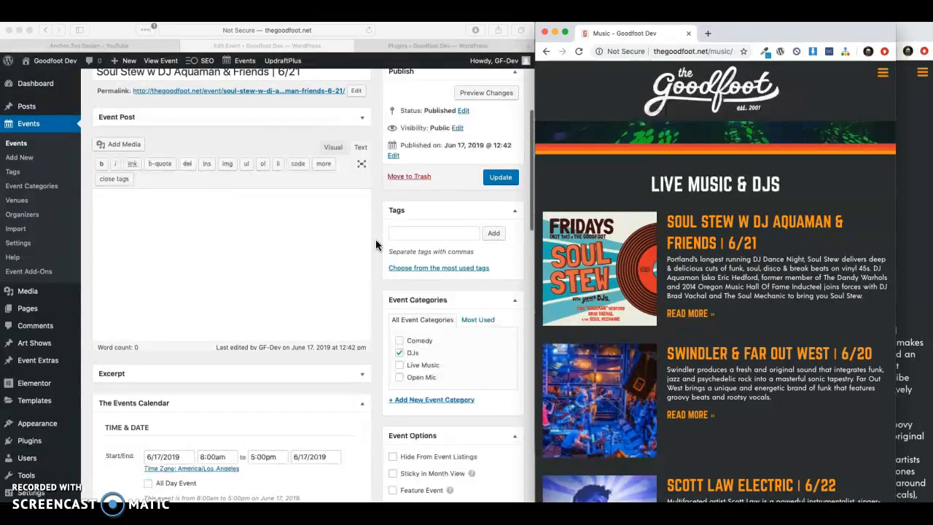
scroll(375, 239, "down", 5)
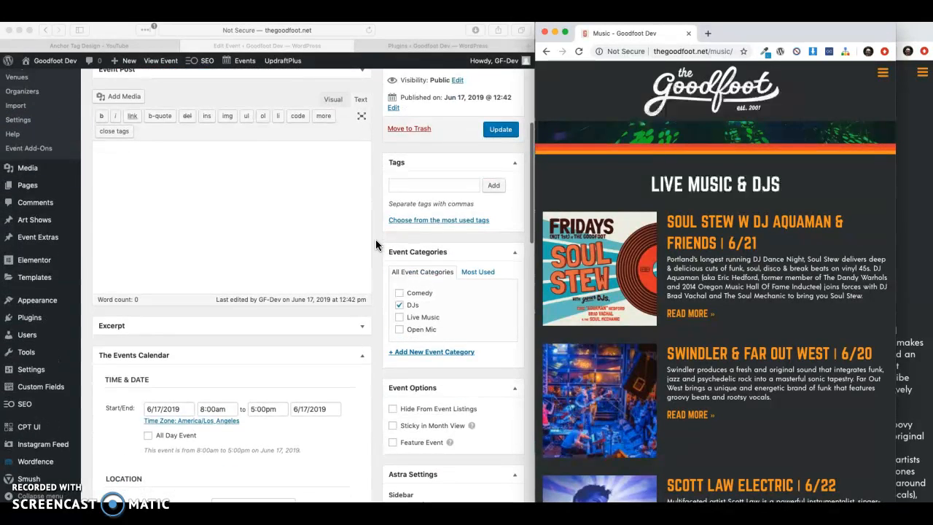
scroll(376, 245, "up", 5)
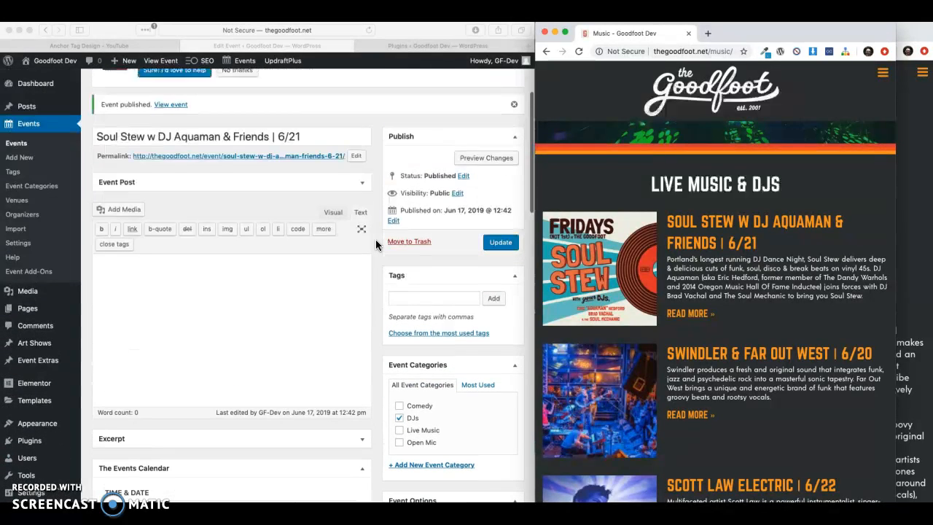
left_click(364, 188)
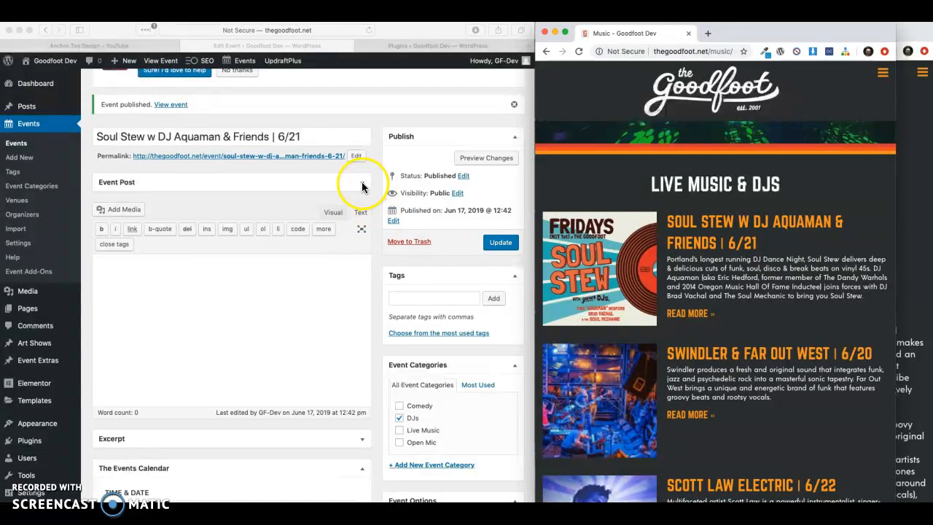
left_click(362, 187)
left_click(363, 187)
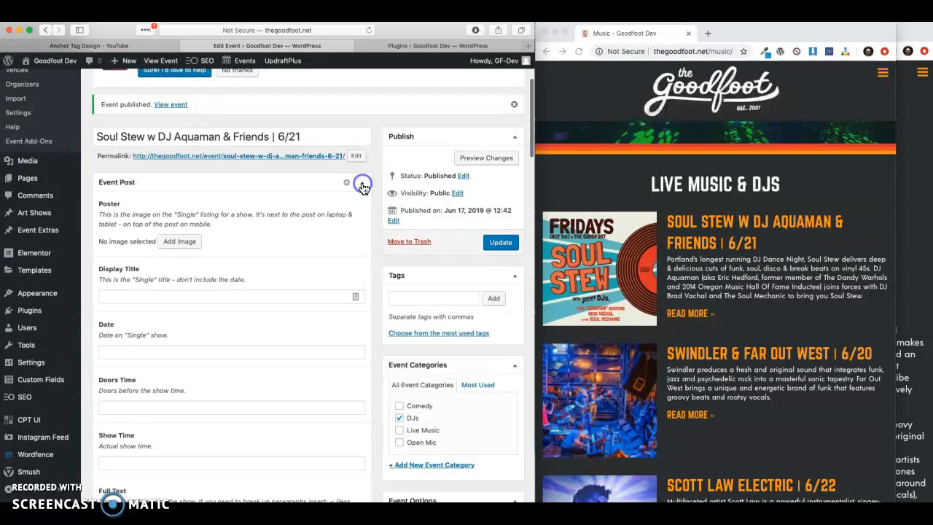
Examine the Swindler & Far Out West event page as a reference for the single-show layout, and return to the event editor
left_click(904, 229)
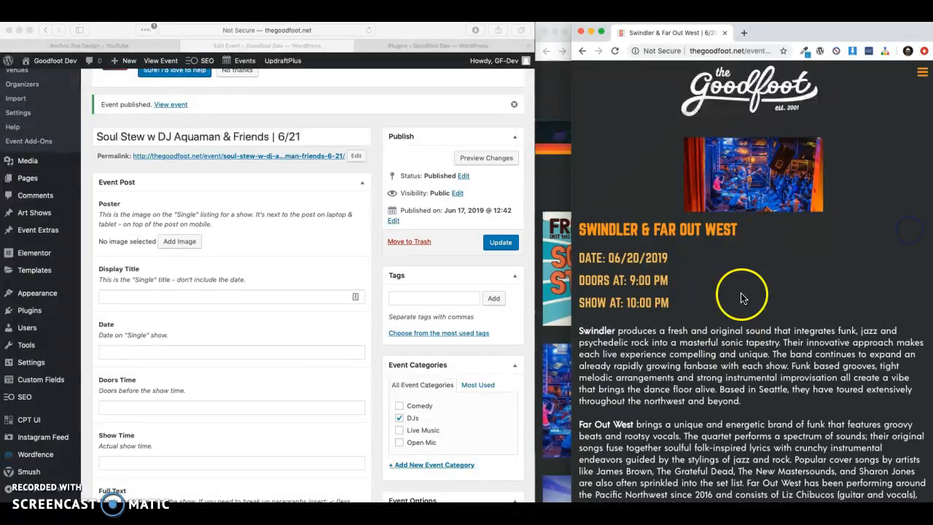
scroll(703, 368, "down", 3)
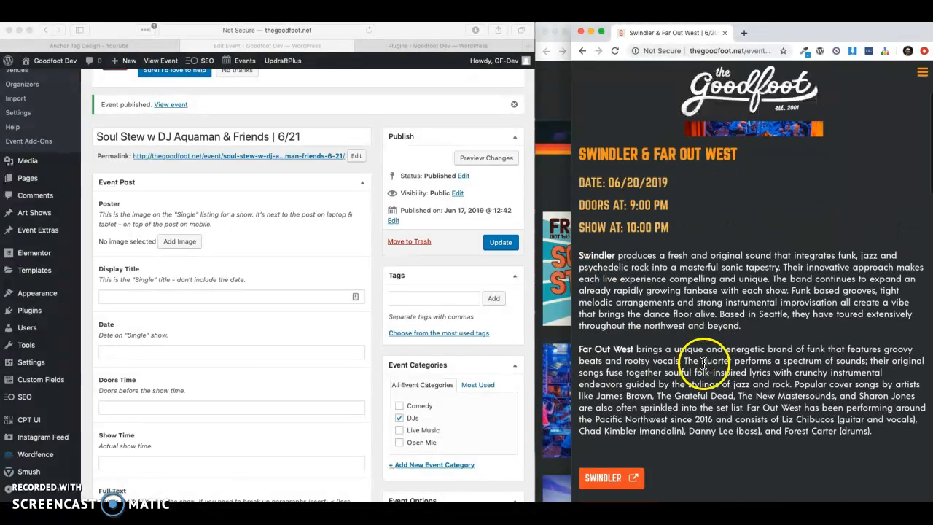
left_click(377, 270)
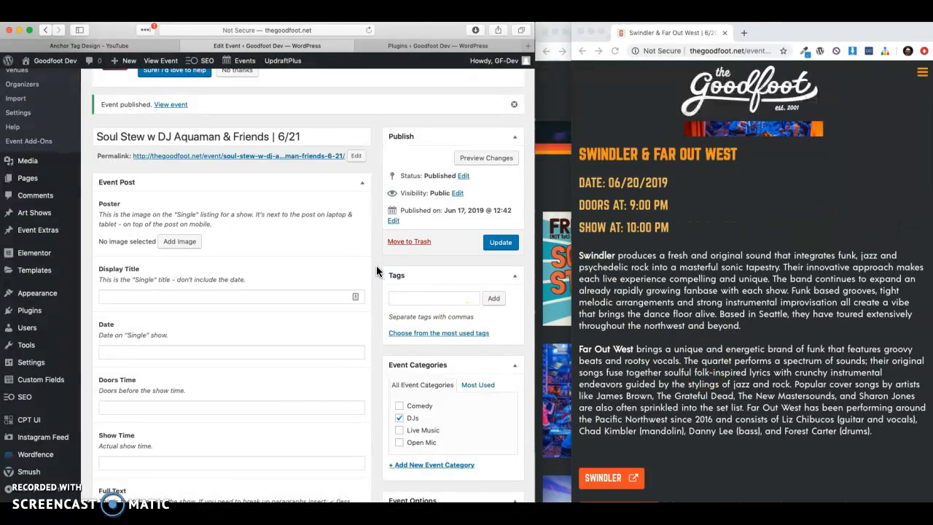
Upload the soul stew facebook event cover image from the Desktop for the Event Post's Poster
left_click(187, 242)
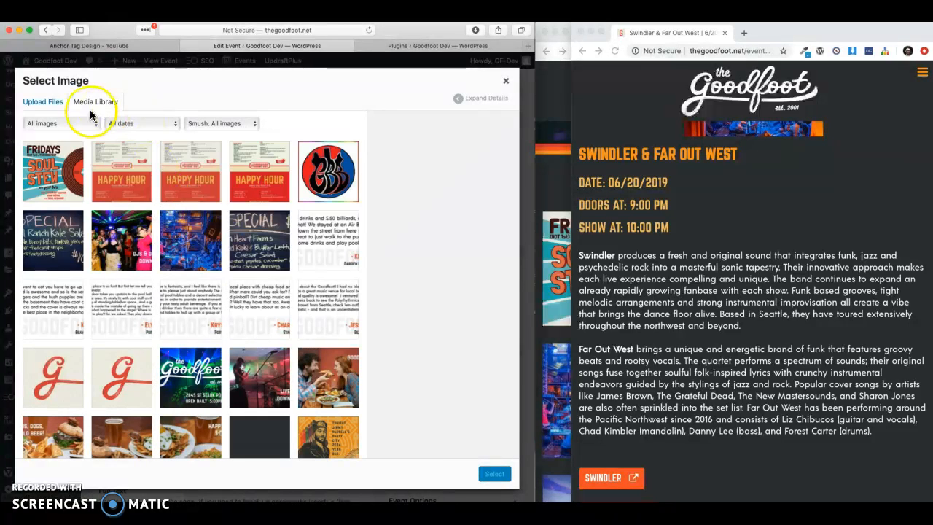
left_click(46, 102)
left_click(267, 268)
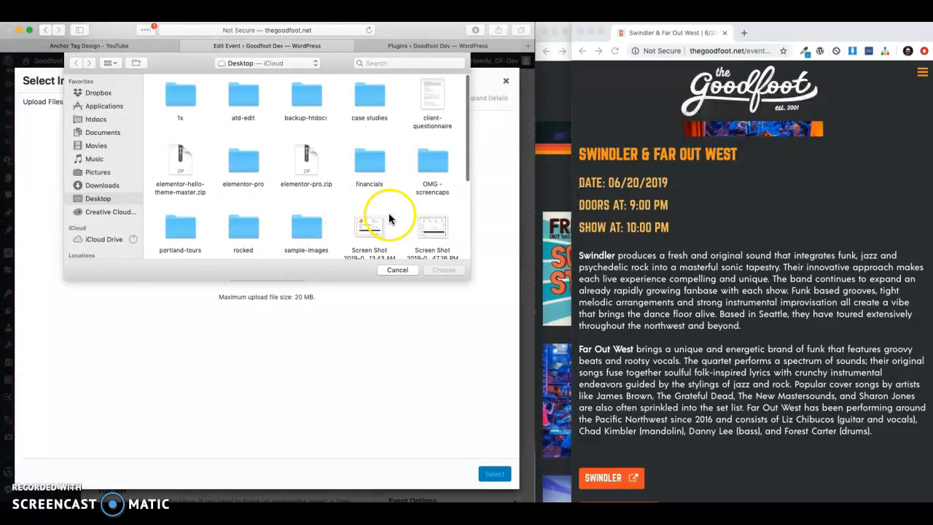
scroll(376, 201, "down", 5)
left_click(366, 150)
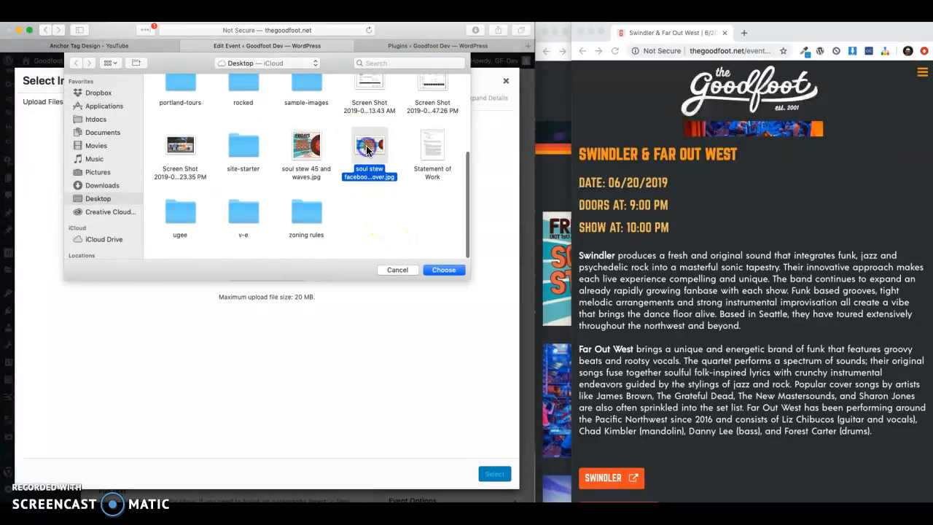
left_click(442, 271)
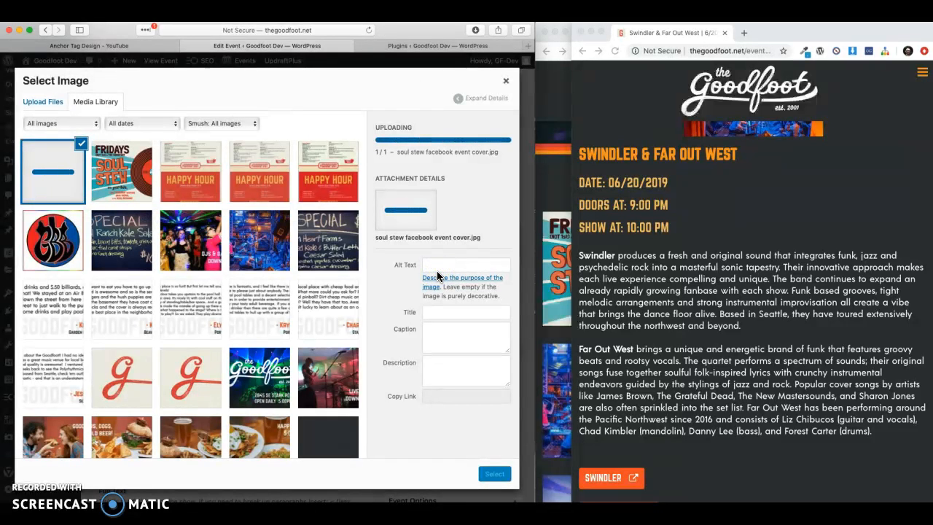
Give the uploaded cover image the alt text "Soul Stew graphic image" and use it as the poster
left_click(449, 266)
left_click(443, 254)
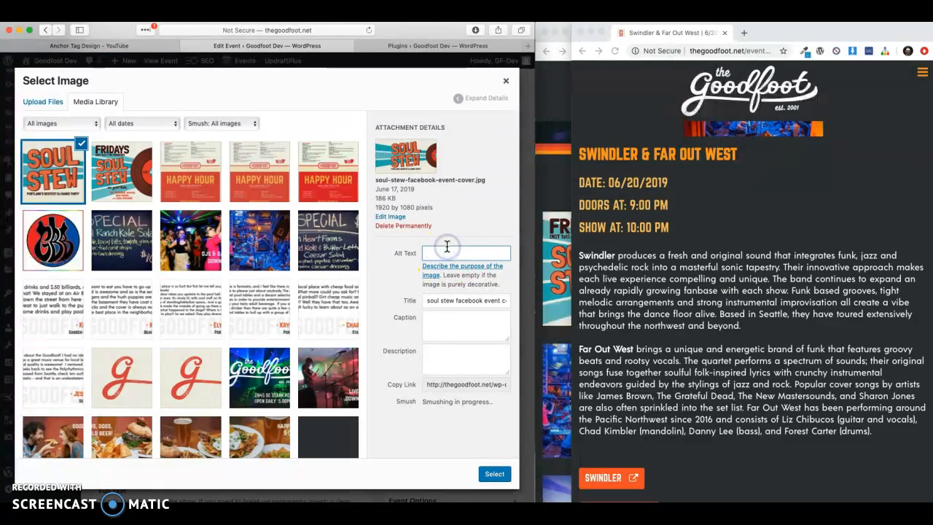
left_click(447, 251)
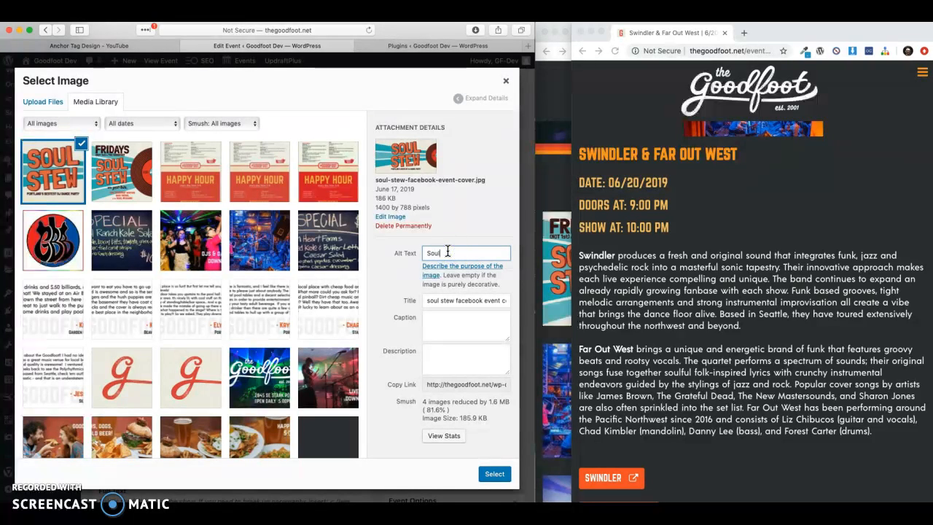
type("Soul Stew graphic image")
left_click(494, 474)
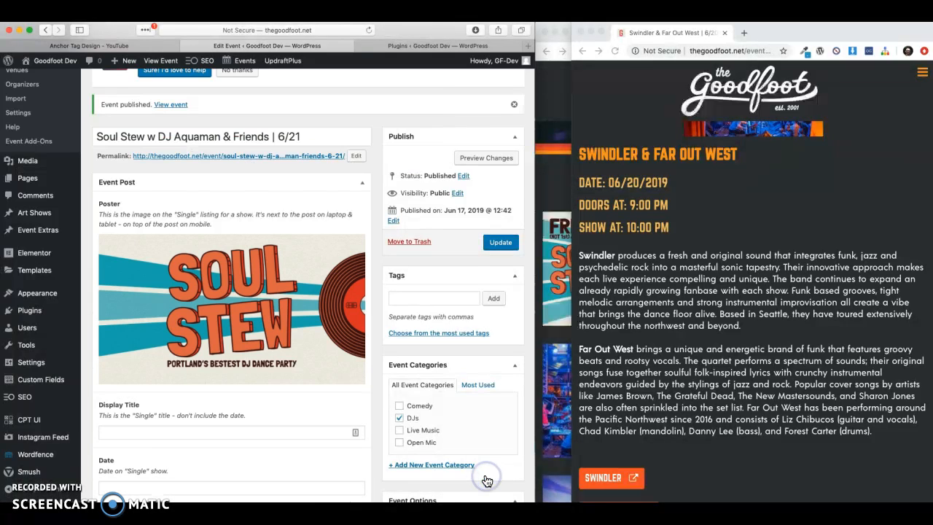
Copy "Soul Stew w DJ Aquaman & Friends" from the event title, without the date, into the Display Title
scroll(374, 376, "down", 5)
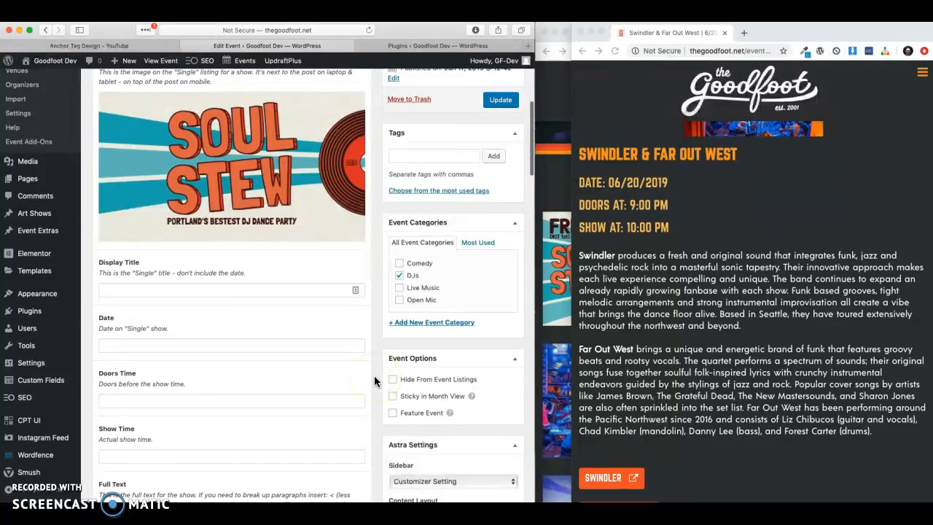
scroll(244, 292, "up", 5)
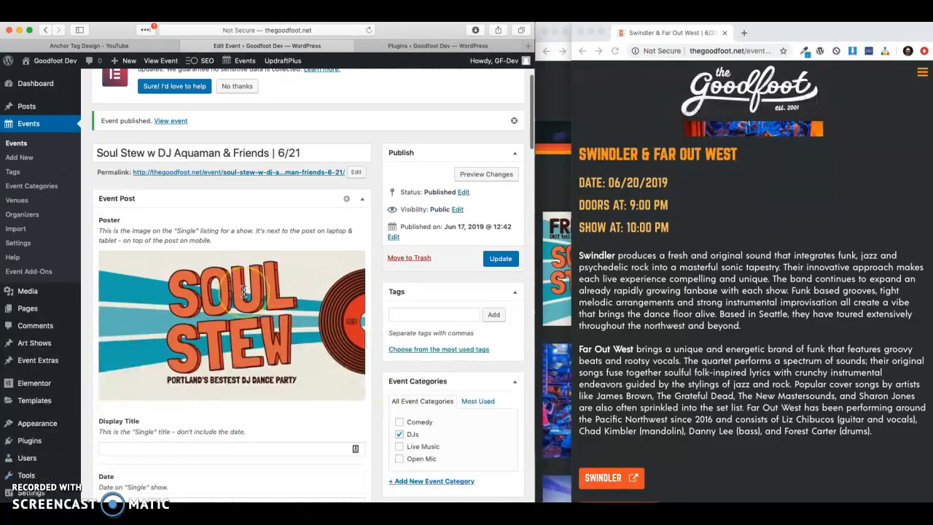
scroll(244, 292, "up", 1)
left_click_drag(269, 200, 90, 202)
key("ctrl+c")
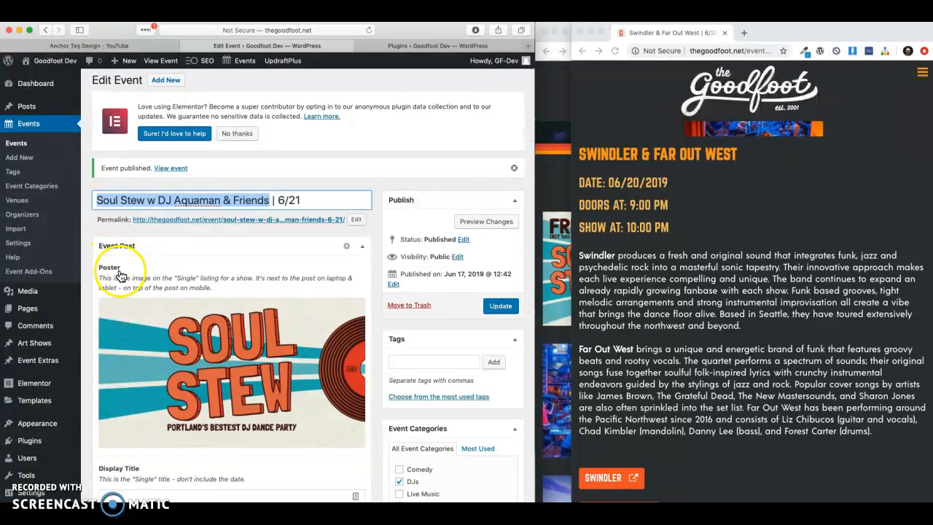
scroll(121, 274, "down", 5)
left_click(126, 324)
key("ctrl+v")
Set the Event Post's Date to 06/21/2019
scroll(204, 354, "down", 2)
left_click(174, 305)
left_click(195, 403)
Set the Doors Time to 9:00 pm
scroll(233, 380, "down", 1)
left_click(203, 328)
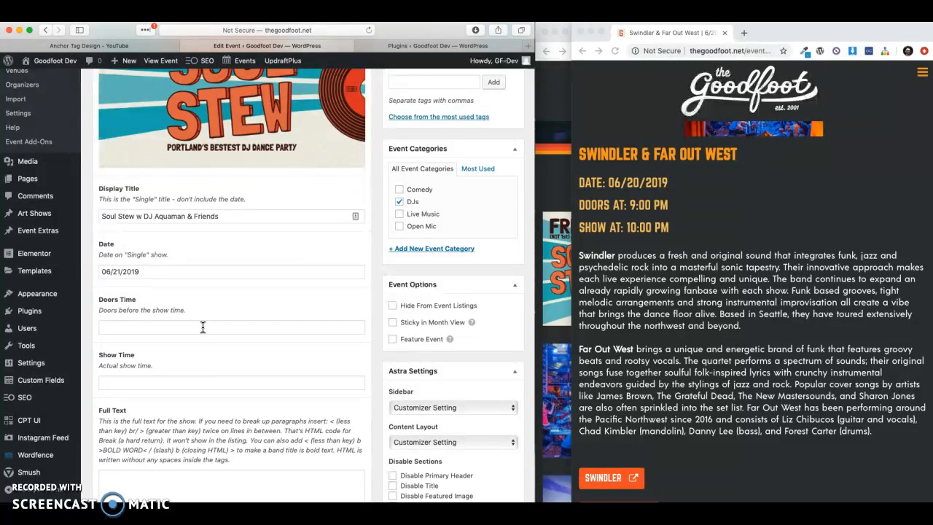
left_click(203, 327)
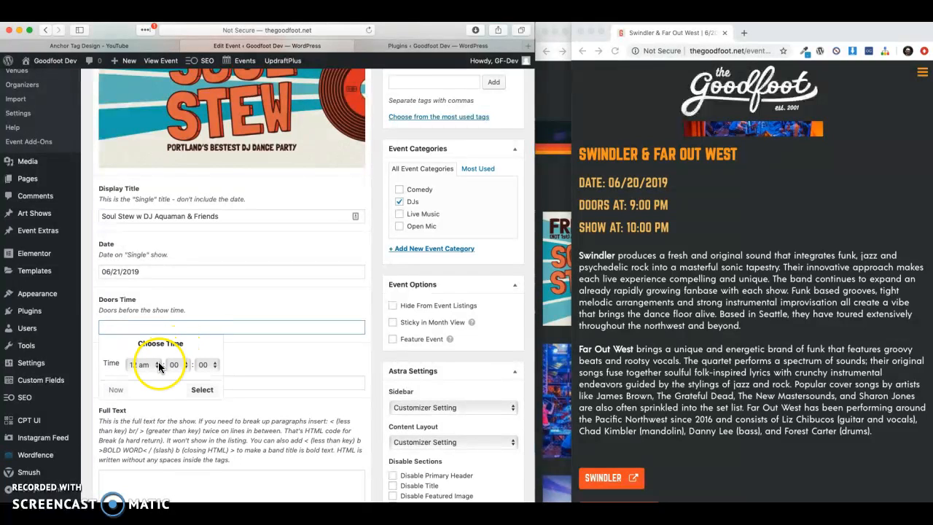
left_click(158, 365)
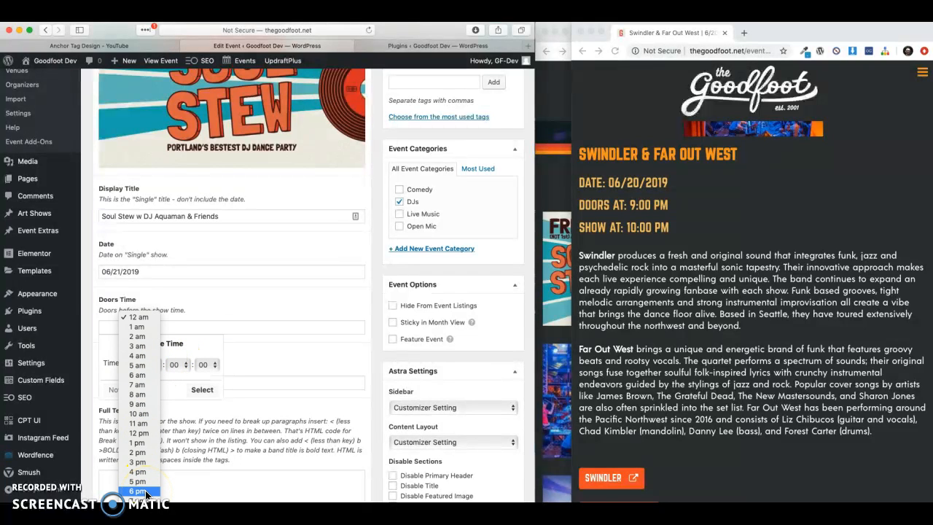
left_click(137, 520)
left_click(254, 313)
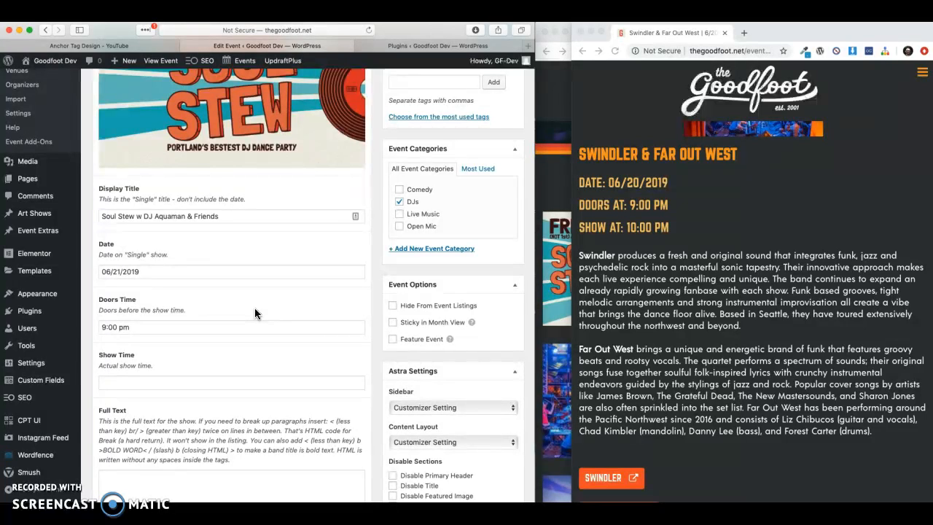
Set the Show Time to 9:30 pm
left_click(178, 382)
left_click(160, 426)
left_click(158, 422)
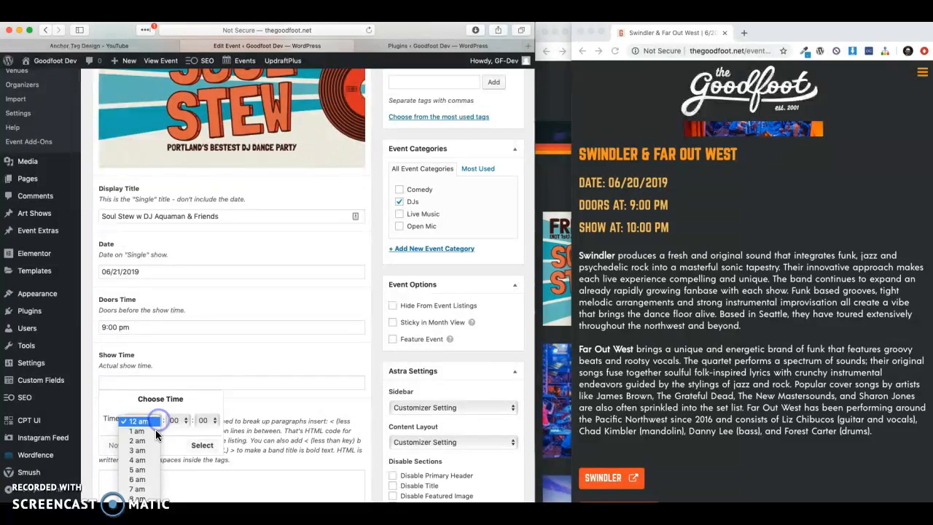
left_click(151, 491)
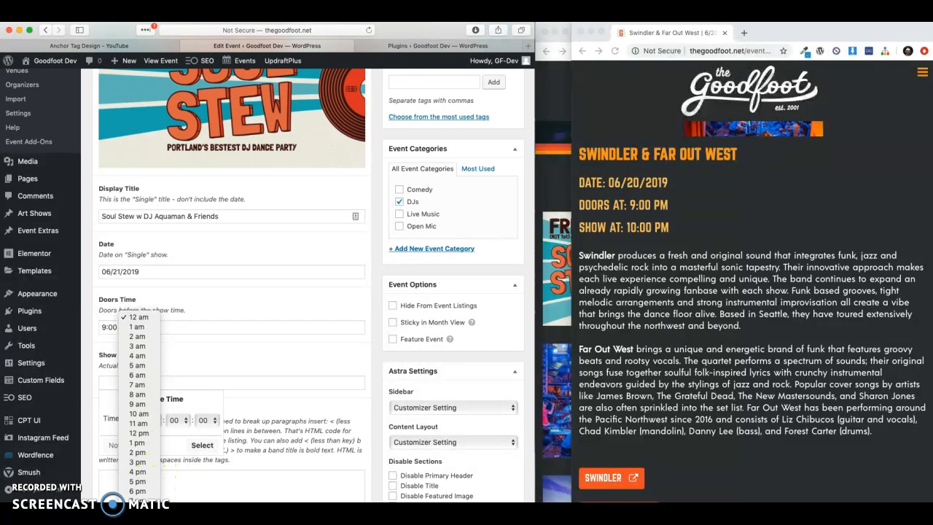
left_click(186, 420)
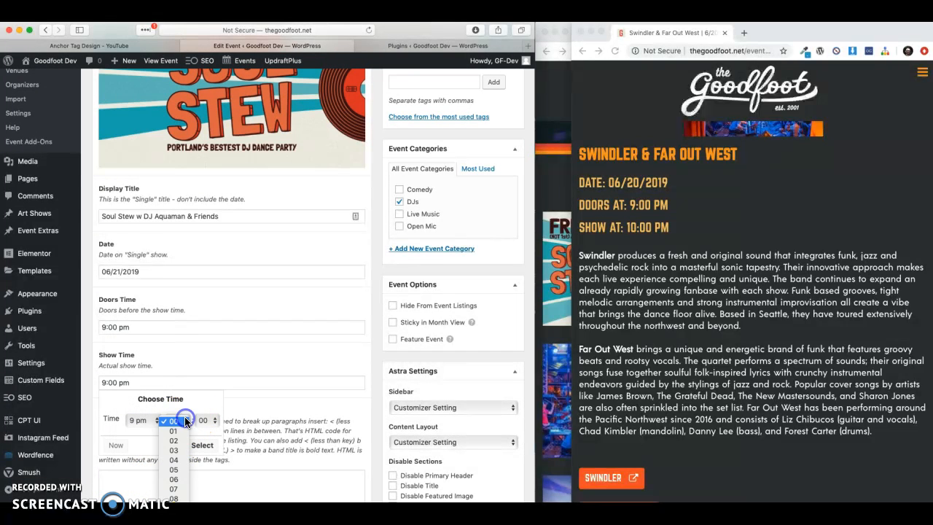
scroll(179, 493, "down", 5)
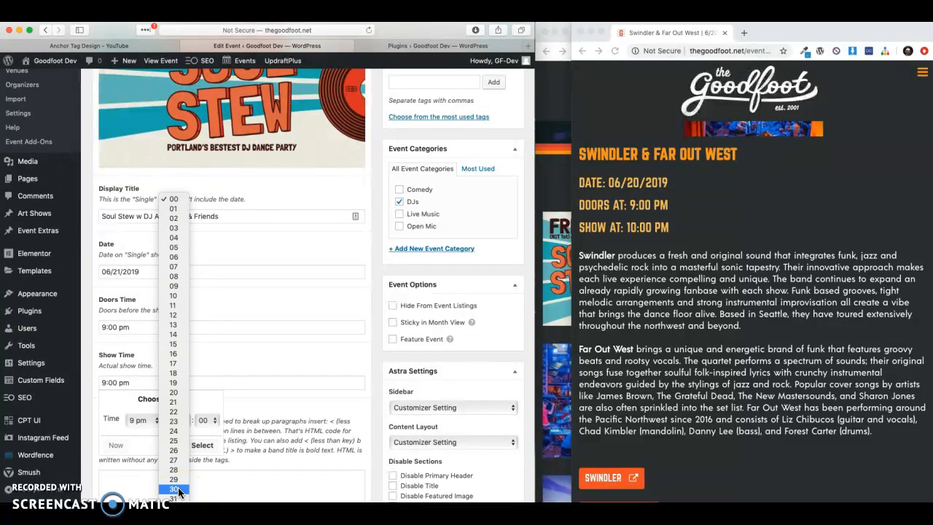
left_click(178, 489)
left_click(247, 363)
Fill the Full Text with the show description beginning "Portland's longest running DJ Dance Night, Soul Stew delivers deep & delicious cuts"
scroll(264, 417, "down", 3)
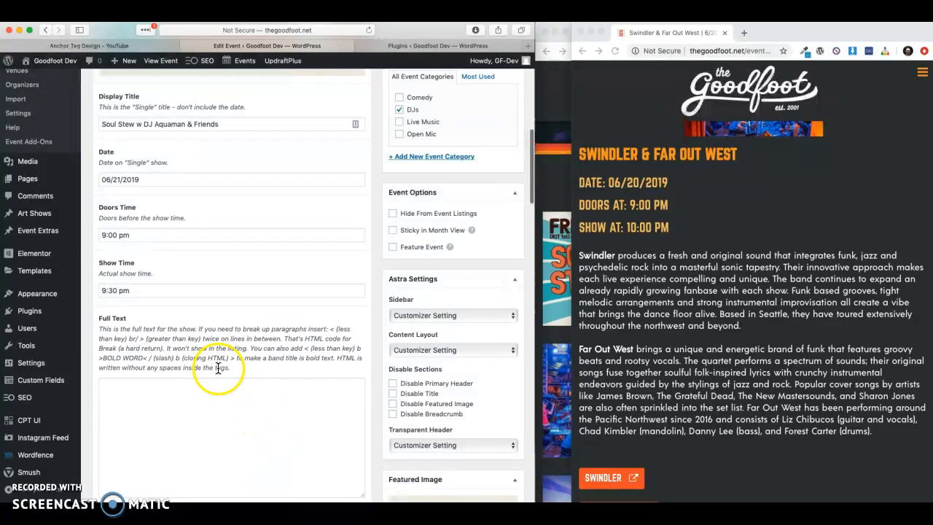
scroll(304, 402, "down", 2)
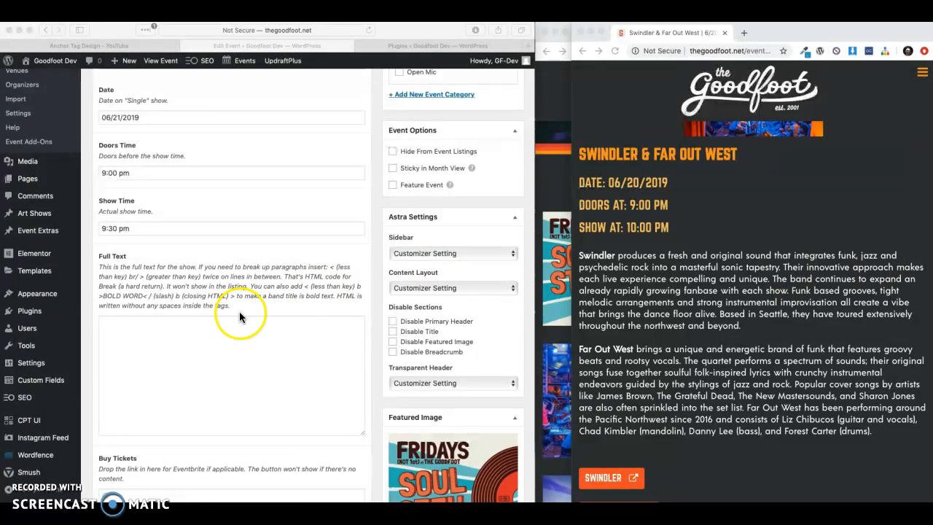
left_click(164, 336)
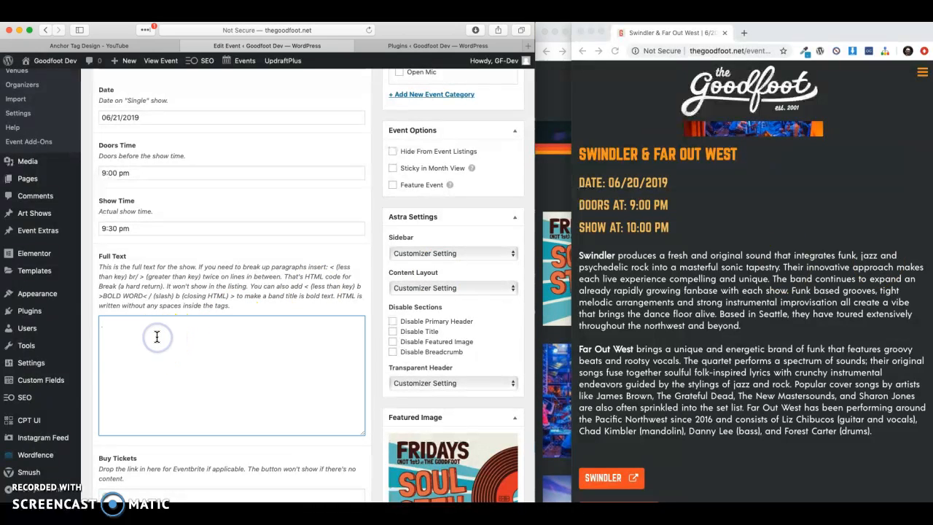
type("Portland's longest running DJ Dance Night, Soul Stew delivers deep & delicious cuts of funk, soul, disco & break beats on vinyl 45s. DJ Aquaman (aka Eric Hedford, former member of The Dandy Warhols and 2014 Oregon Music Hall Of Fame Inductee) joins forces with DJ Brad Vachal and The Soul Mechanic to bring you Soul Stew.  $7. And please join us at 4pm for a free, live webcast of Phish's show from North Carolina. We'll have it in HD on the big projection screen with audio through our concert P.A.!")
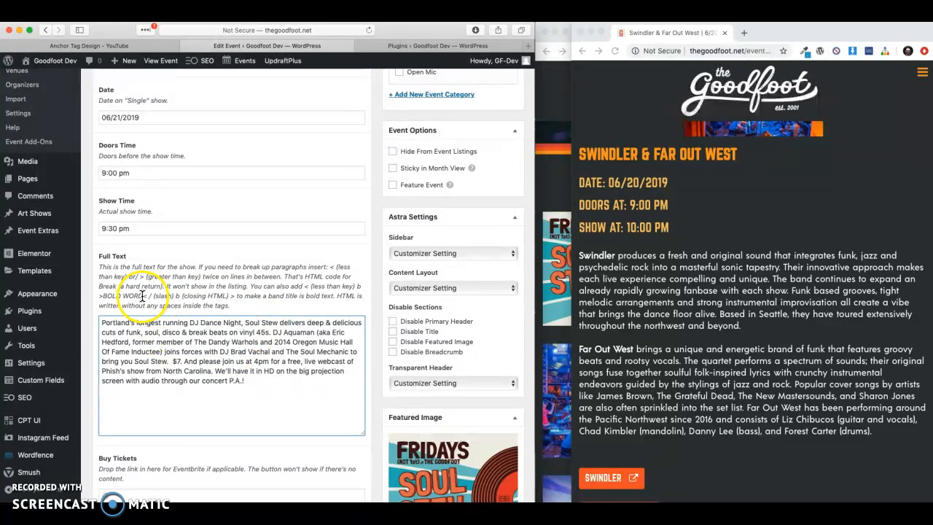
Wrap the first "Soul Stew" in the Full Text in <b> and </b> tags to make it bold
left_click(245, 322)
type("<")
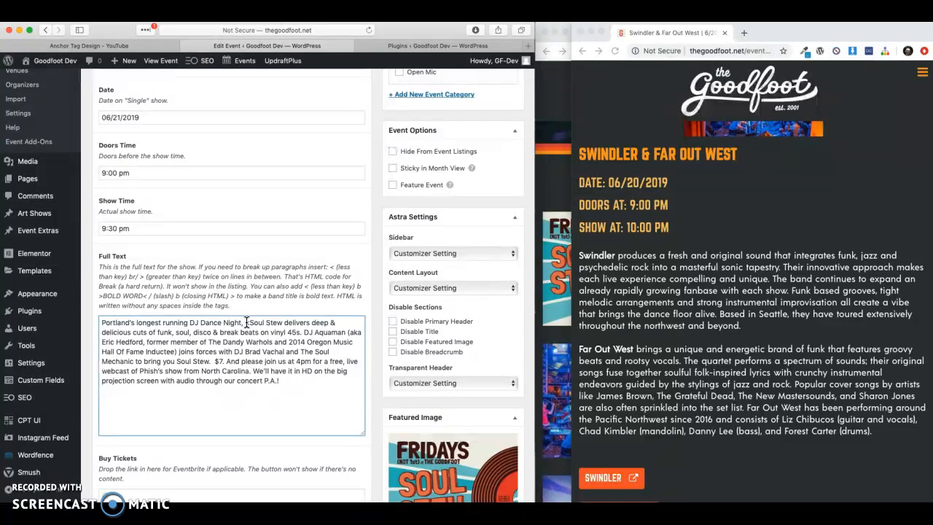
type("b>")
left_click(291, 323)
left_click(307, 324)
left_click_drag(308, 324, 246, 324)
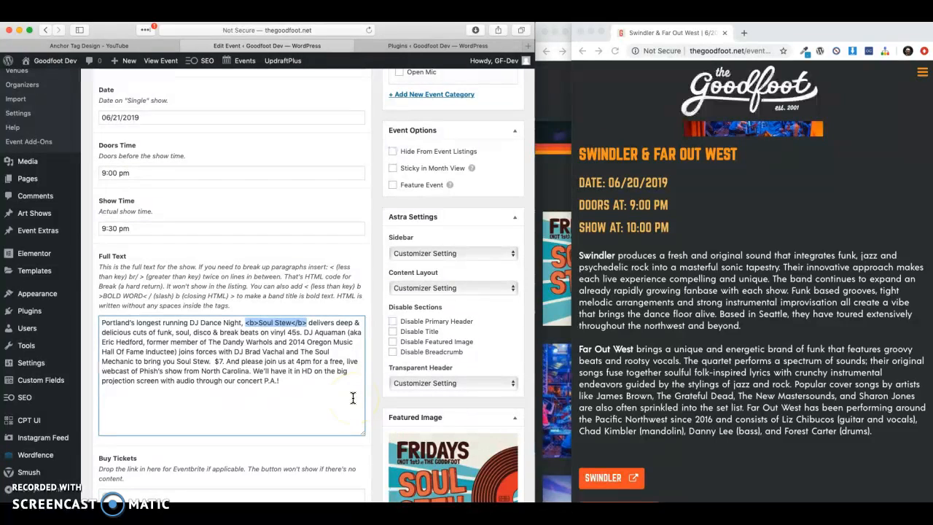
Separate "And please join us at 4pm" from the text ending in "$7." with two <br/> tags on their own lines
scroll(353, 398, "down", 1)
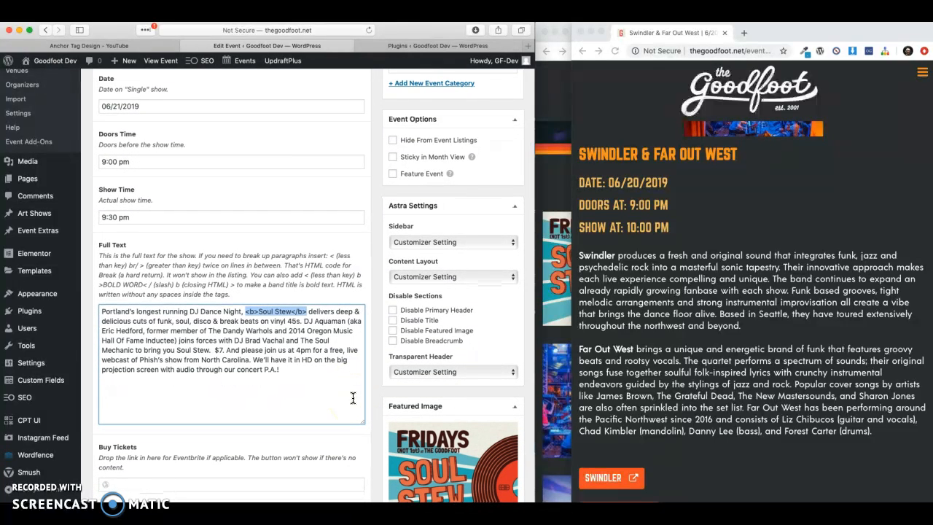
left_click(227, 350)
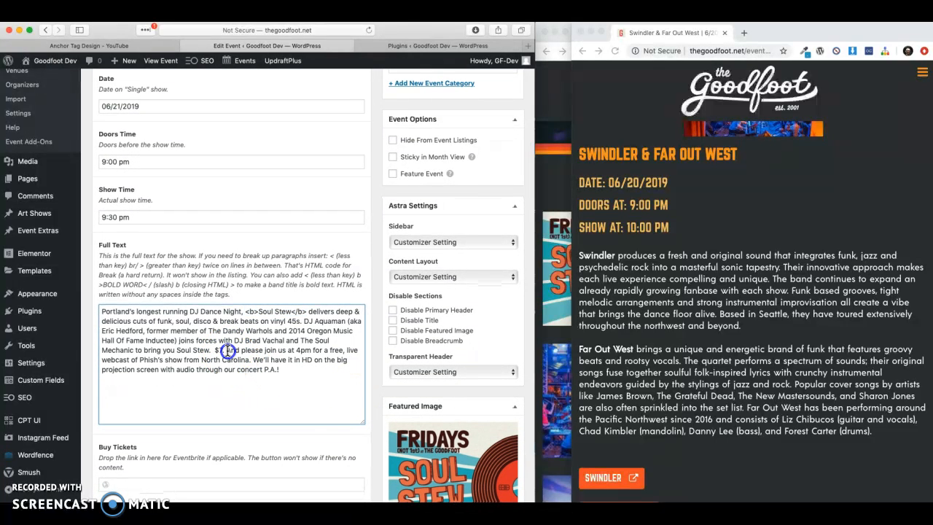
key("BackSpace")
key("Return")
type("<br/>")
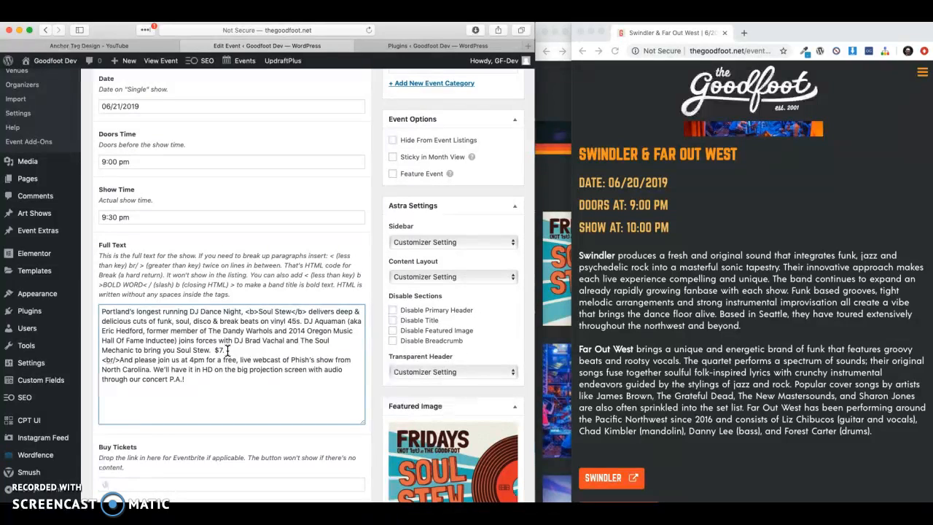
key("Return")
type("<br/")
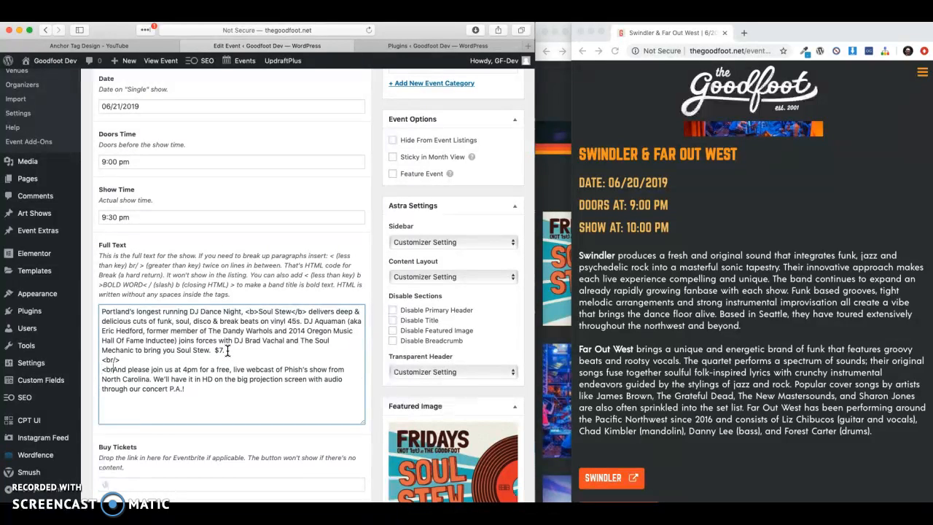
type(">")
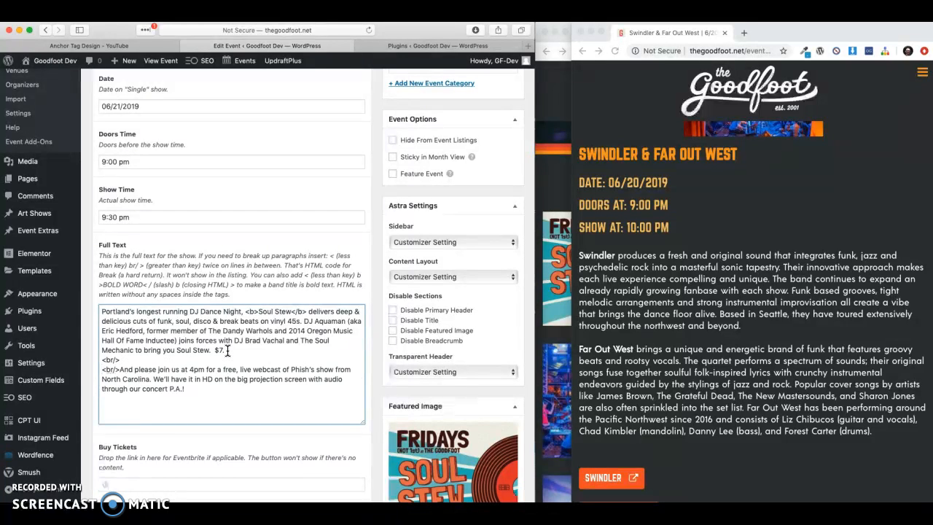
key("Return")
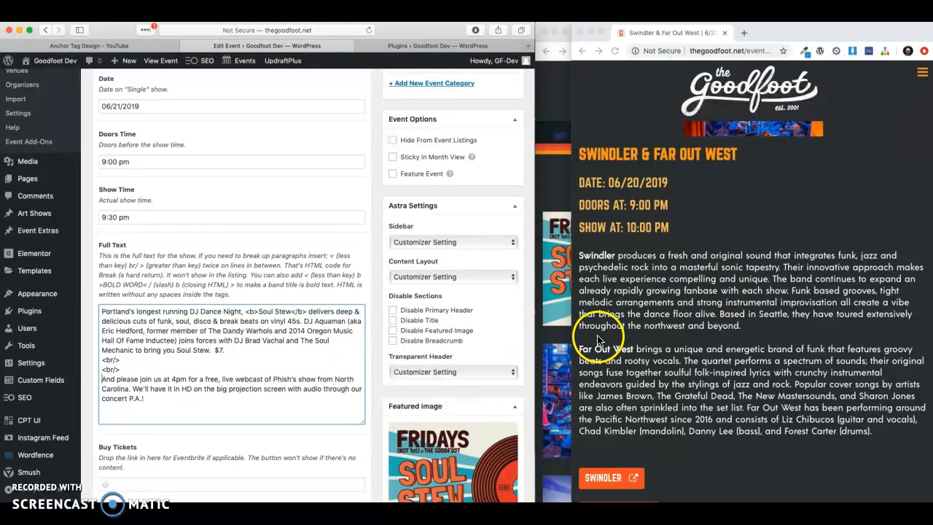
scroll(286, 391, "down", 3)
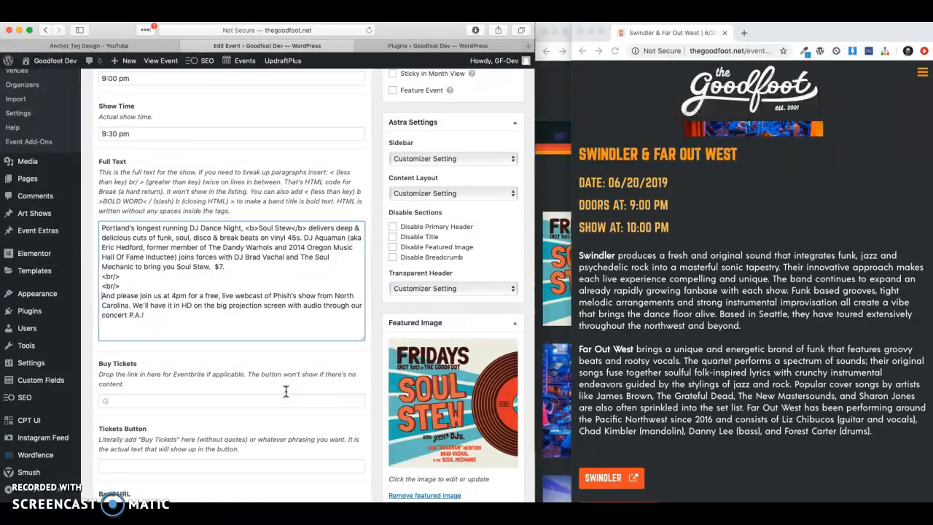
scroll(286, 408, "down", 3)
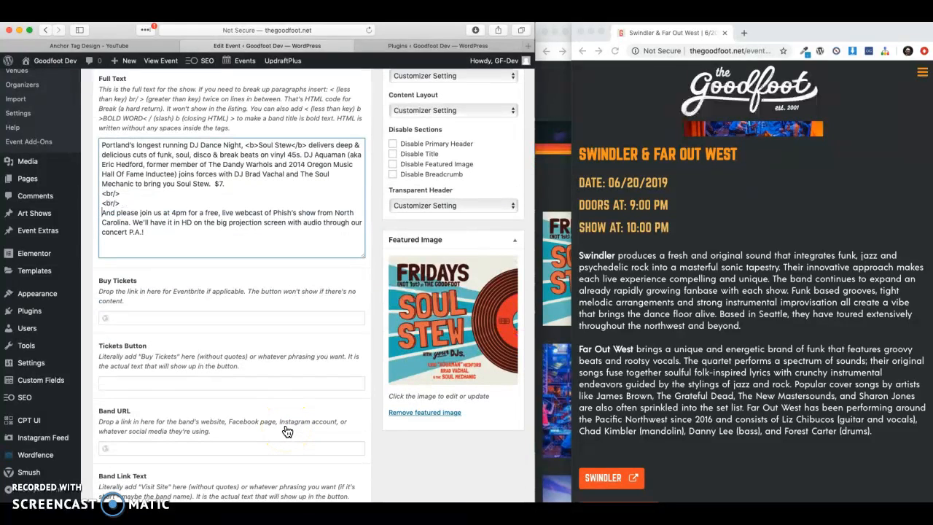
scroll(287, 431, "down", 4)
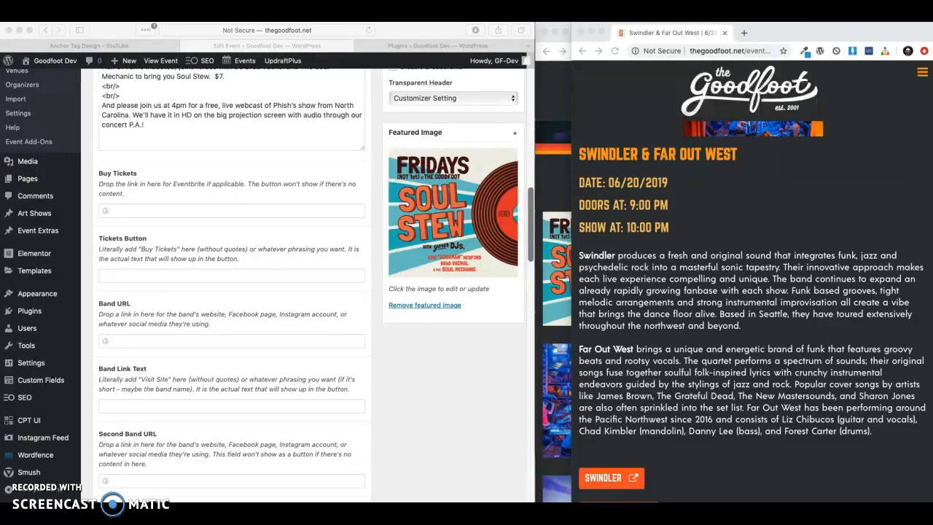
scroll(187, 375, "down", 3)
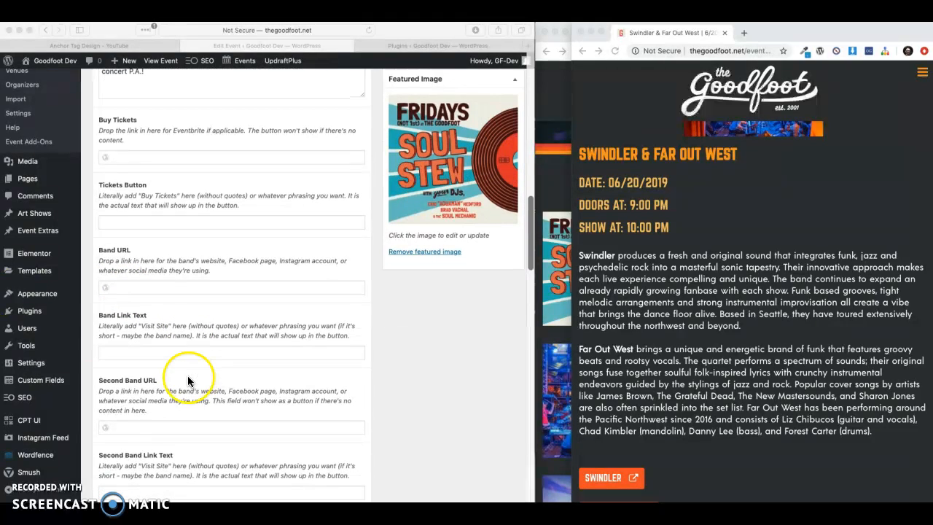
left_click(163, 288)
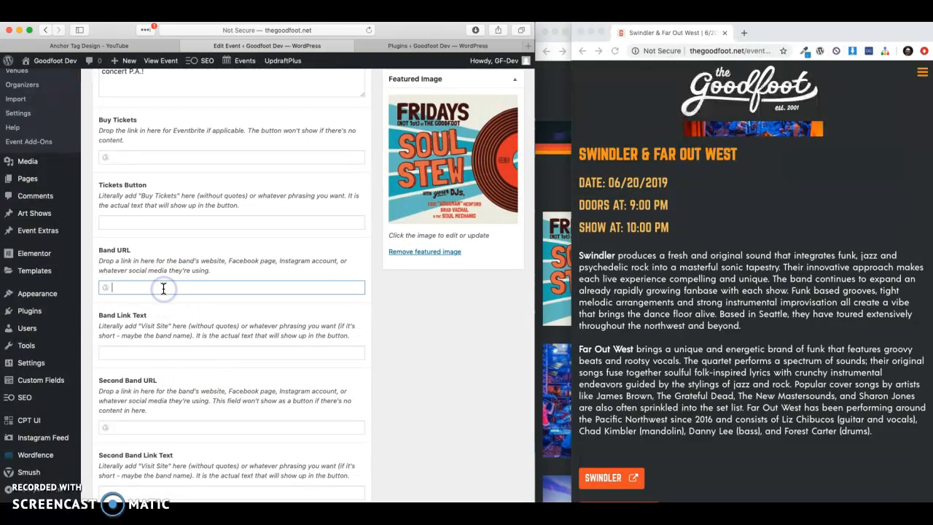
type("https://www.facebook.com/soulstewgoodfoot/")
left_click(129, 353)
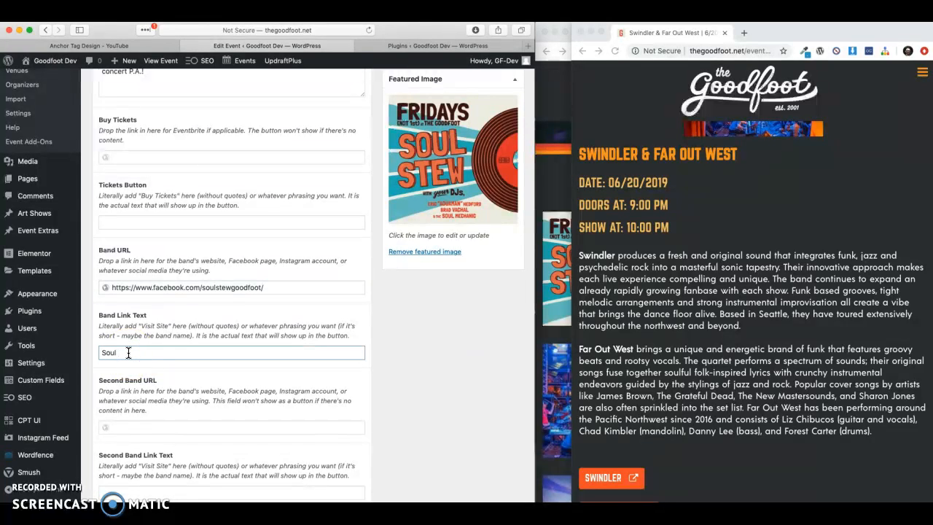
left_click(193, 386)
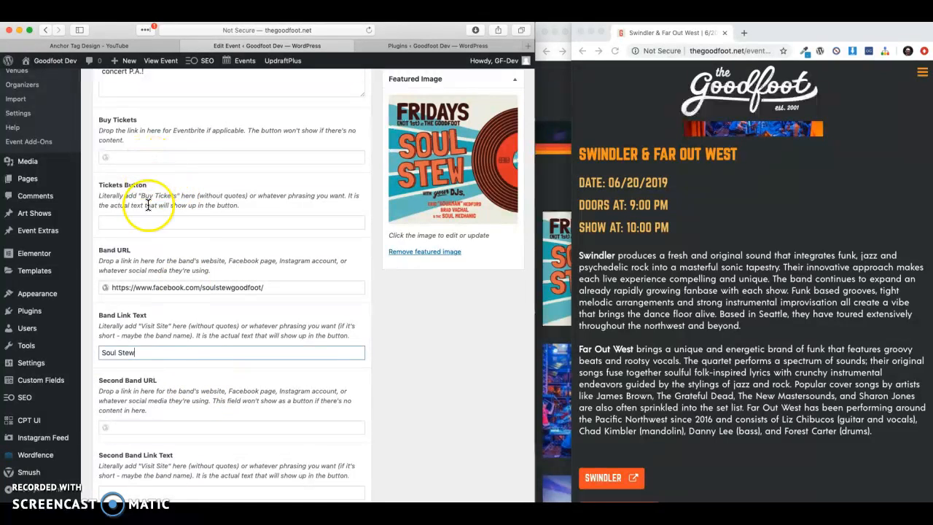
Update the event with the completed Event Post details and reload the Live Music & DJs listing page
scroll(159, 358, "down", 2)
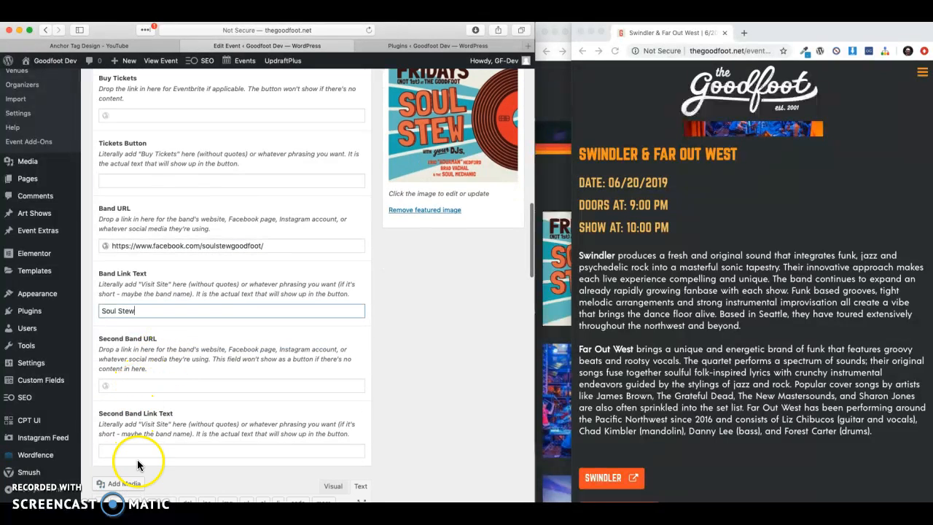
scroll(223, 427, "down", 3)
left_click(262, 323)
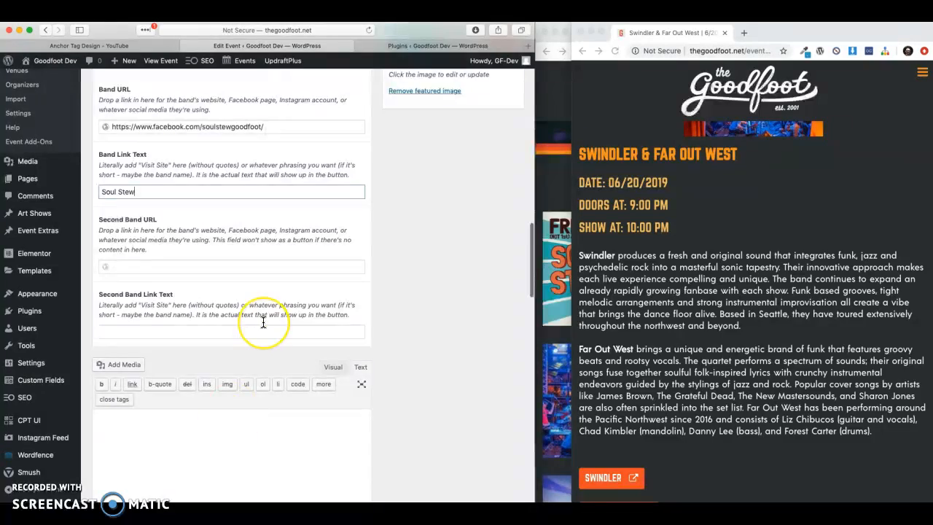
scroll(263, 322, "down", 10)
scroll(263, 322, "up", 15)
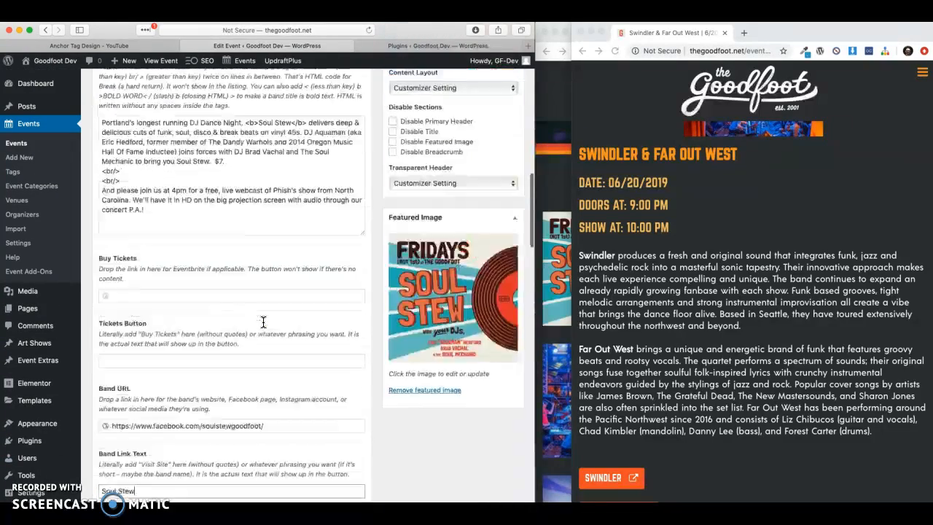
scroll(263, 322, "down", 3)
scroll(263, 322, "down", 7)
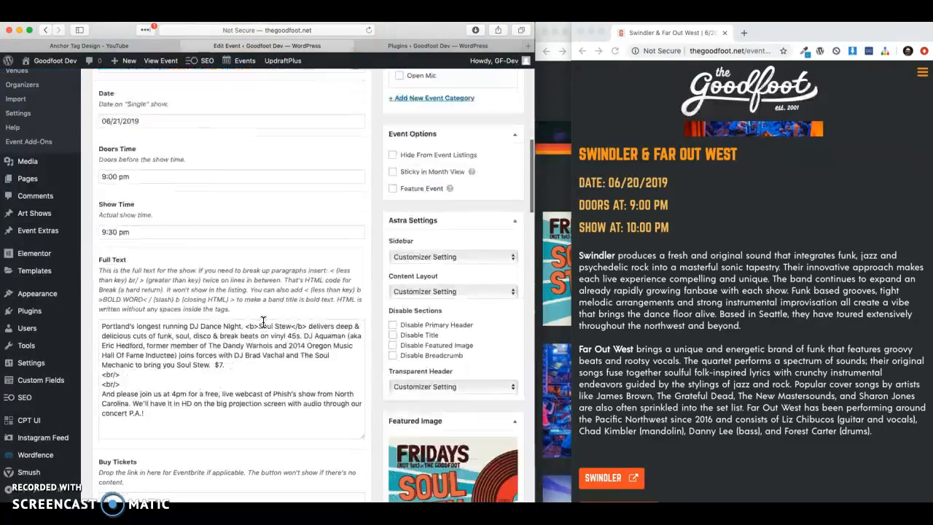
left_click(152, 219)
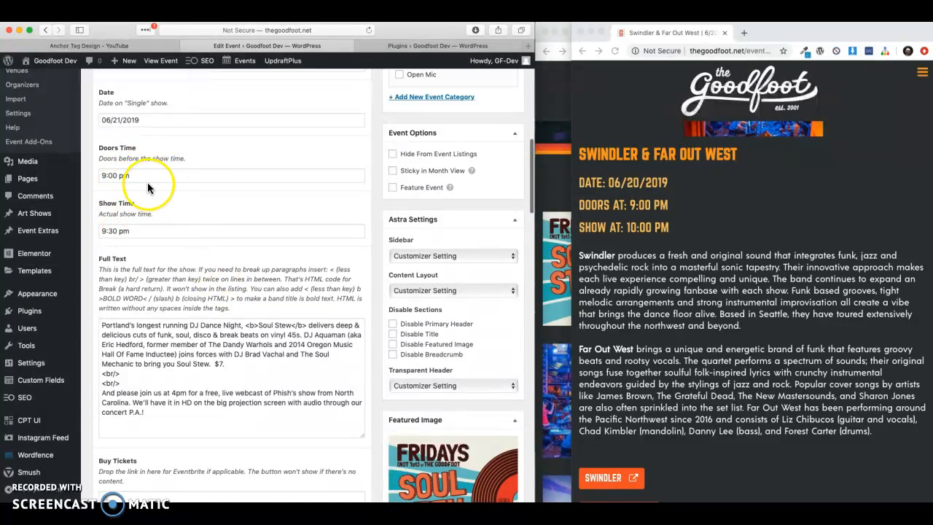
scroll(368, 166, "up", 8)
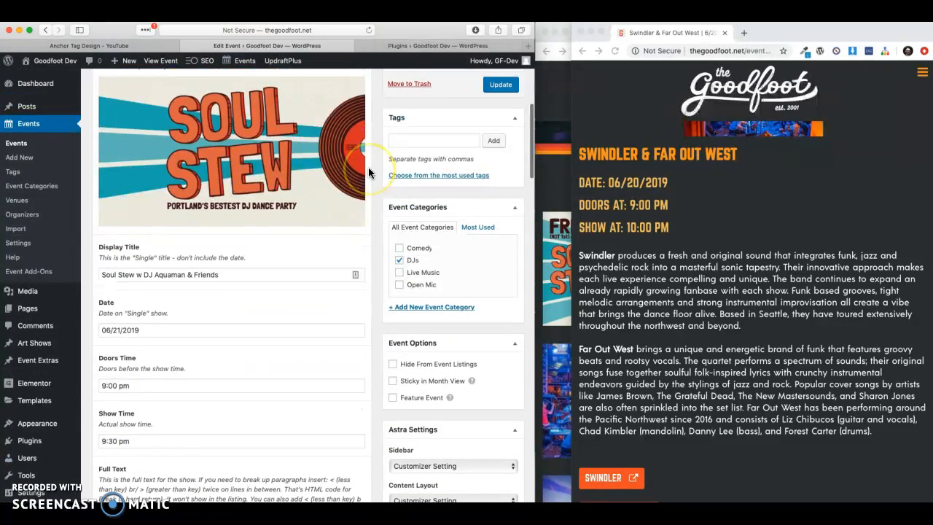
left_click(499, 178)
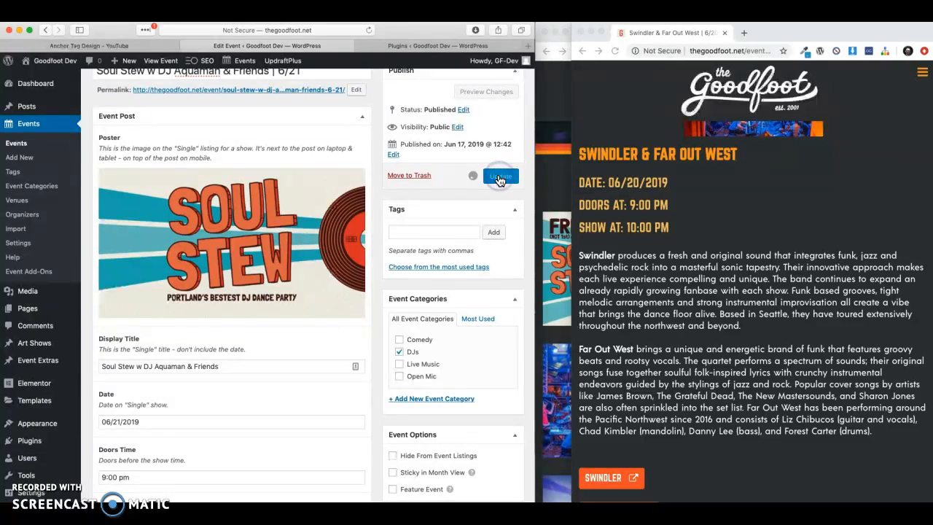
left_click(548, 198)
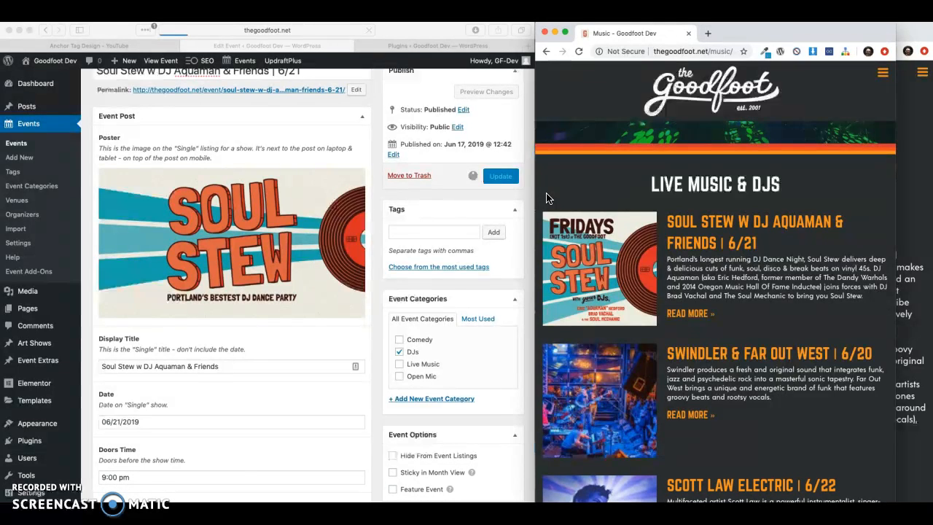
left_click(578, 51)
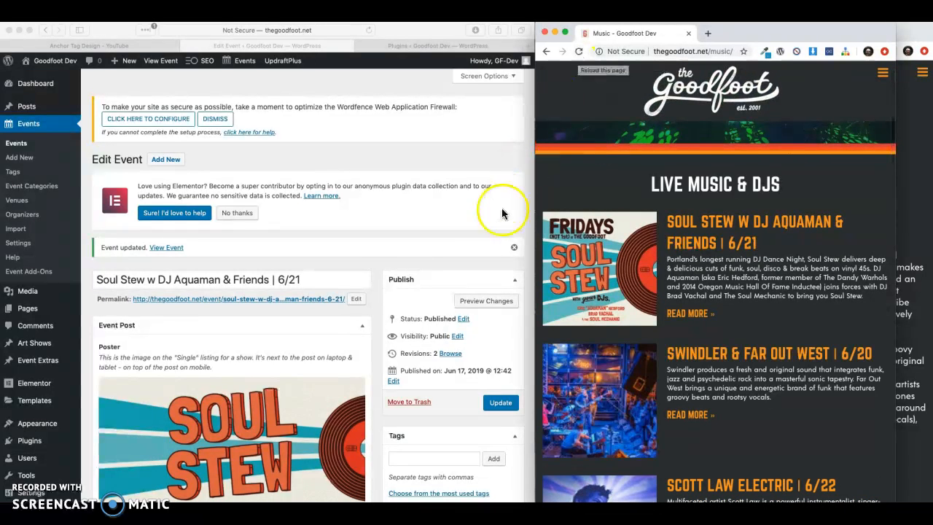
Collapse the Event Post section of the Soul Stew event
scroll(508, 251, "down", 15)
scroll(508, 253, "down", 5)
scroll(502, 252, "up", 15)
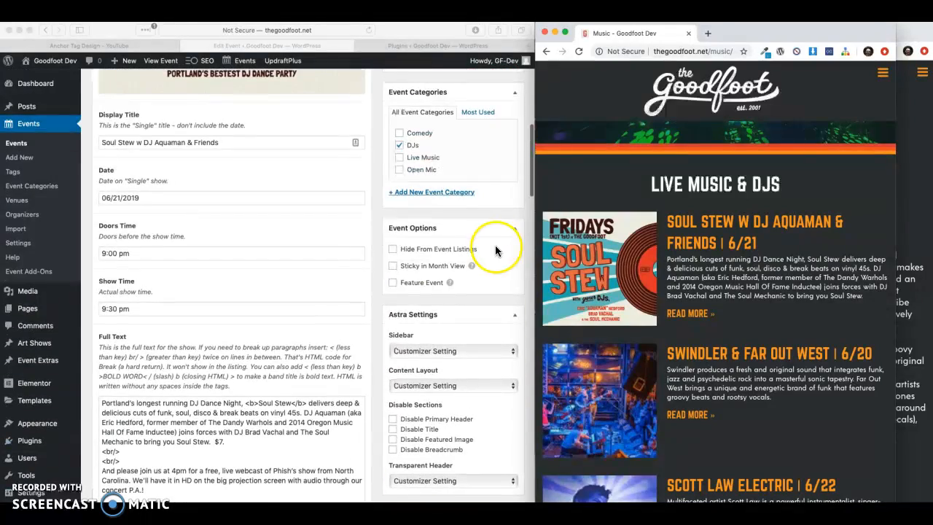
scroll(316, 333, "up", 10)
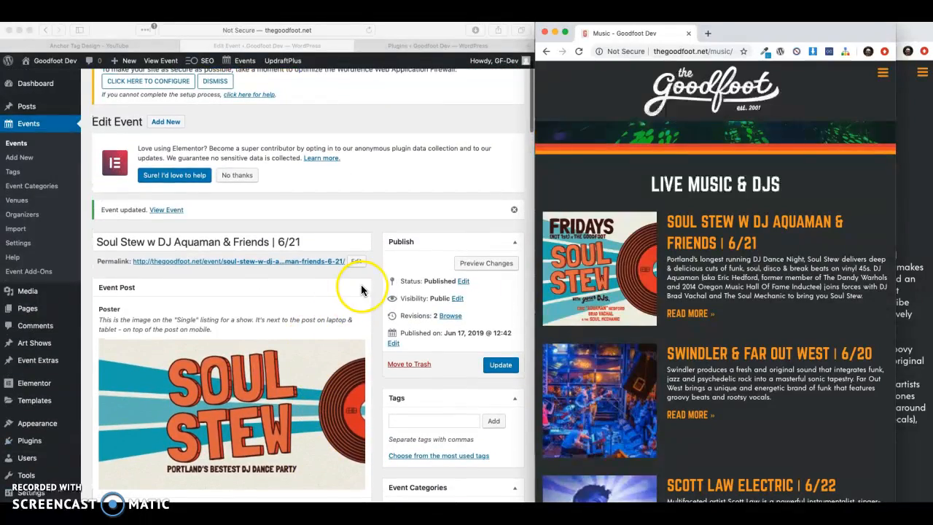
left_click(361, 290)
left_click(364, 289)
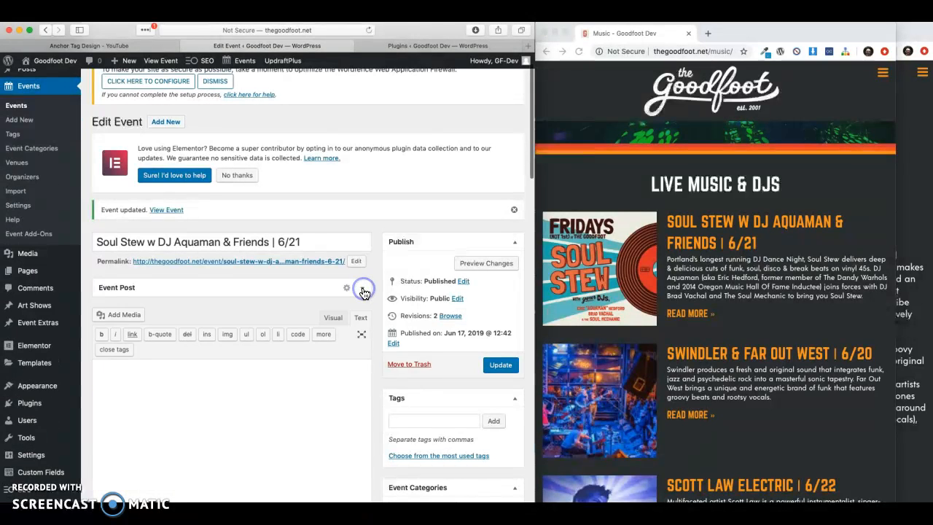
Set the Soul Stew event's start to 6/21/2019 at 9:00pm in The Events Calendar section
scroll(302, 406, "down", 8)
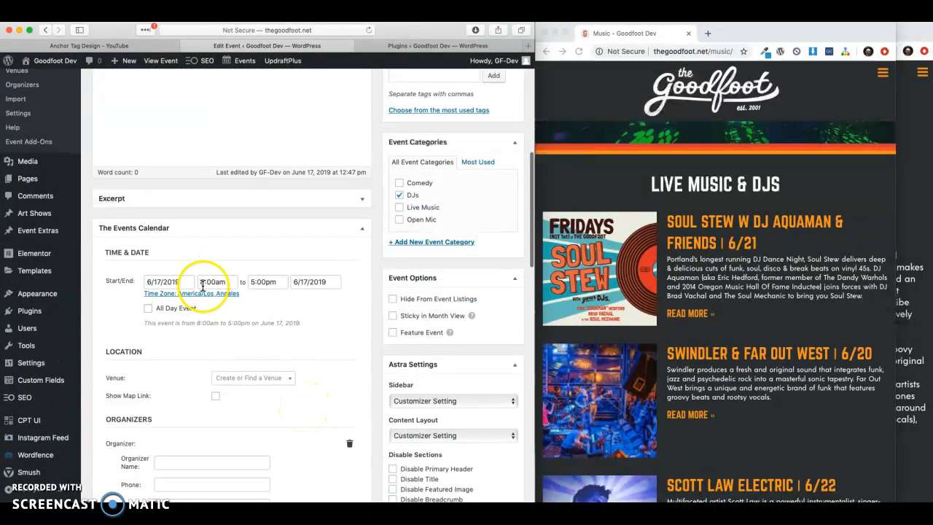
left_click(177, 281)
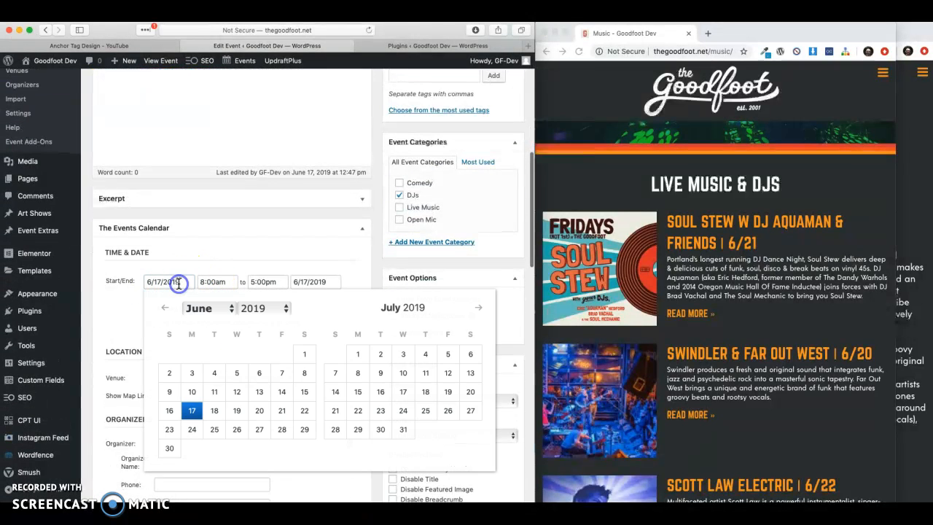
left_click(282, 410)
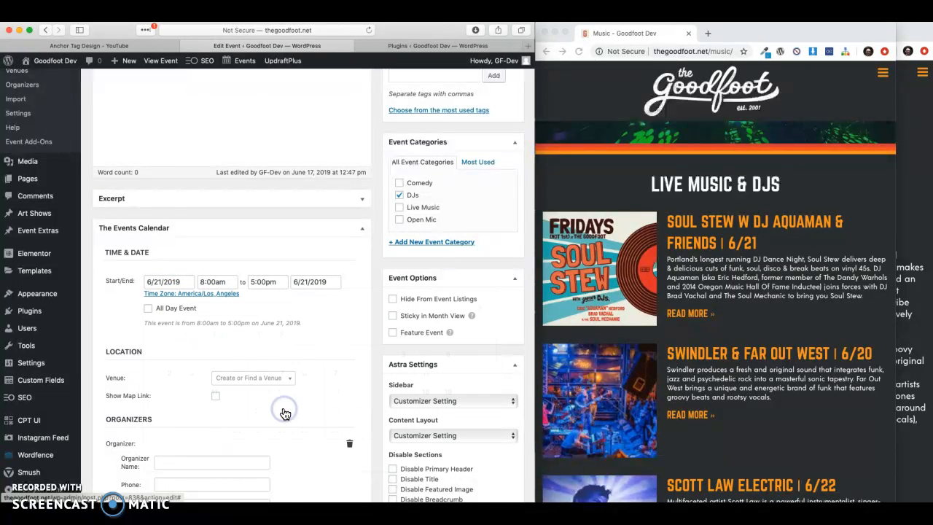
left_click(227, 282)
scroll(224, 342, "down", 5)
scroll(225, 343, "down", 3)
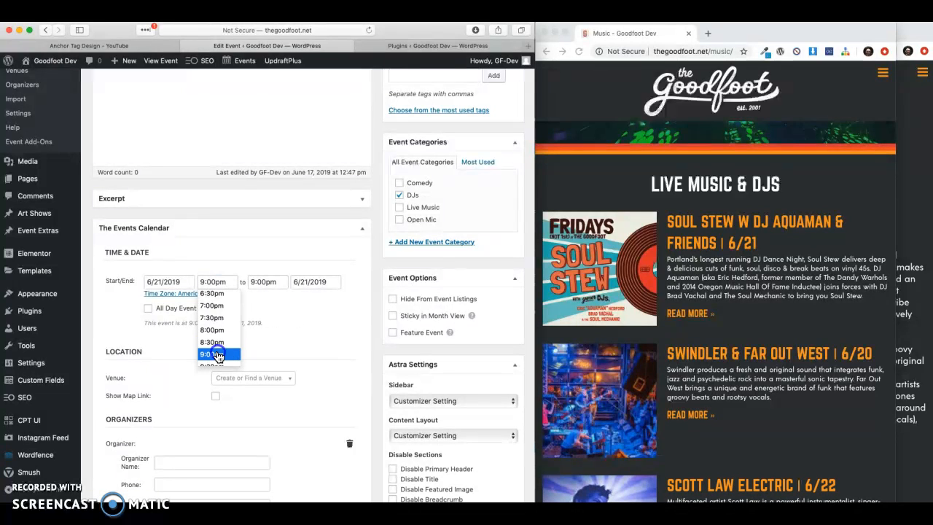
left_click(217, 354)
Set the event's end date to 6/22/2019 with a 9:00pm end time
left_click(266, 283)
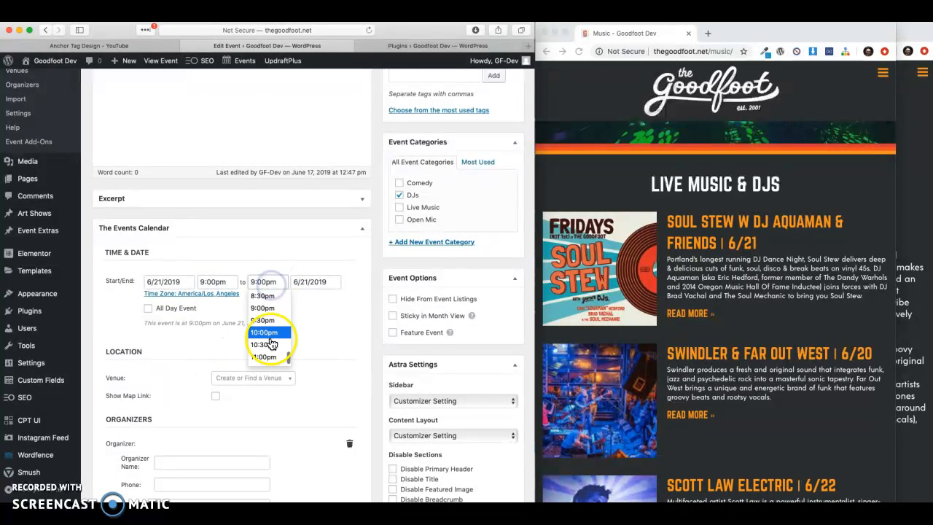
scroll(267, 397, "down", 5)
scroll(266, 177, "down", 4)
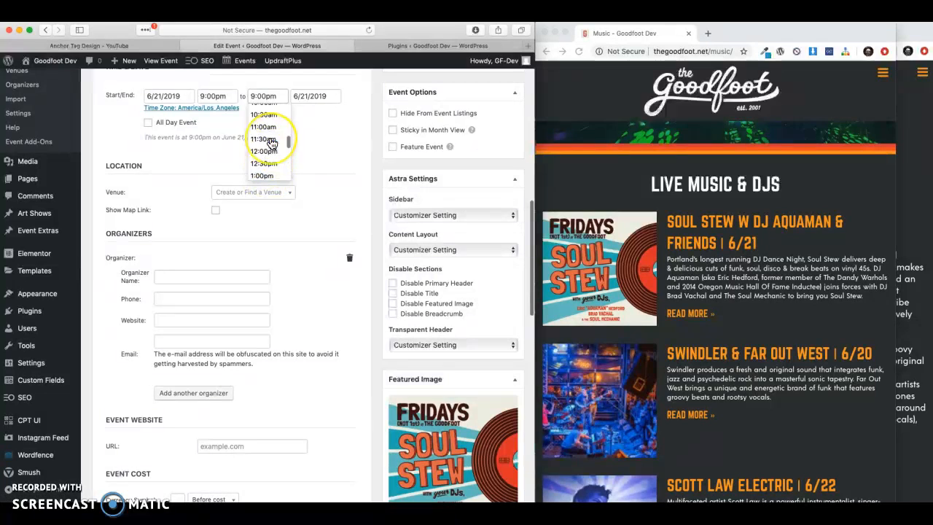
left_click(267, 172)
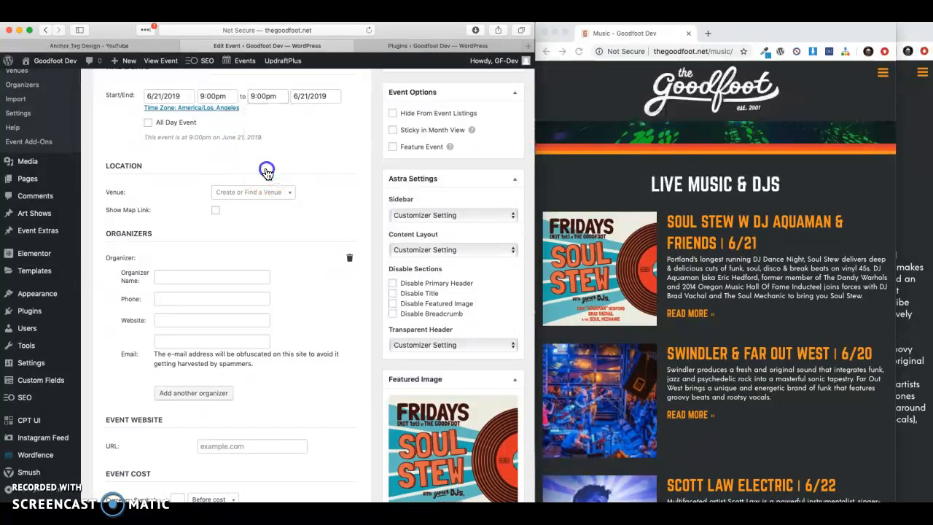
left_click(323, 96)
left_click(343, 223)
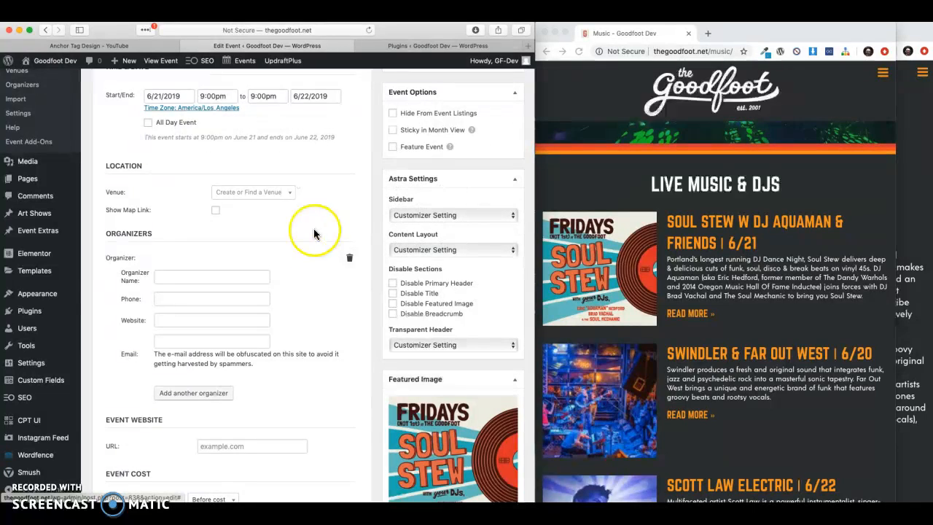
Choose The Goodfoot as the event's venue and set the event cost to 7 with $ as the currency symbol
left_click(283, 191)
left_click(249, 236)
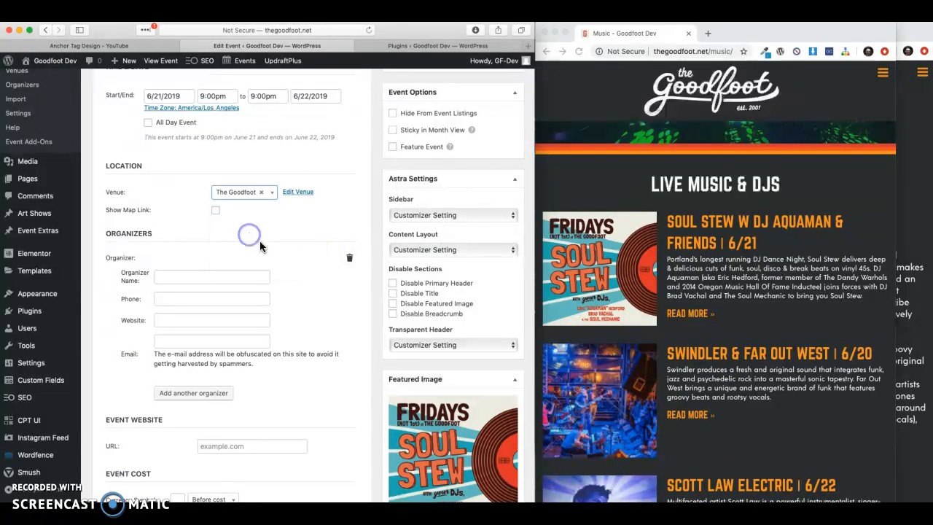
scroll(295, 293, "down", 2)
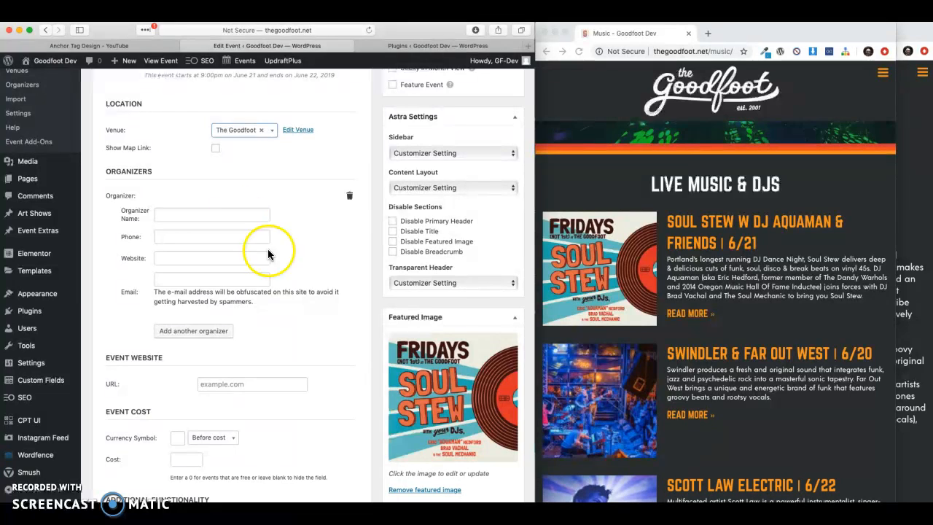
scroll(281, 278, "down", 2)
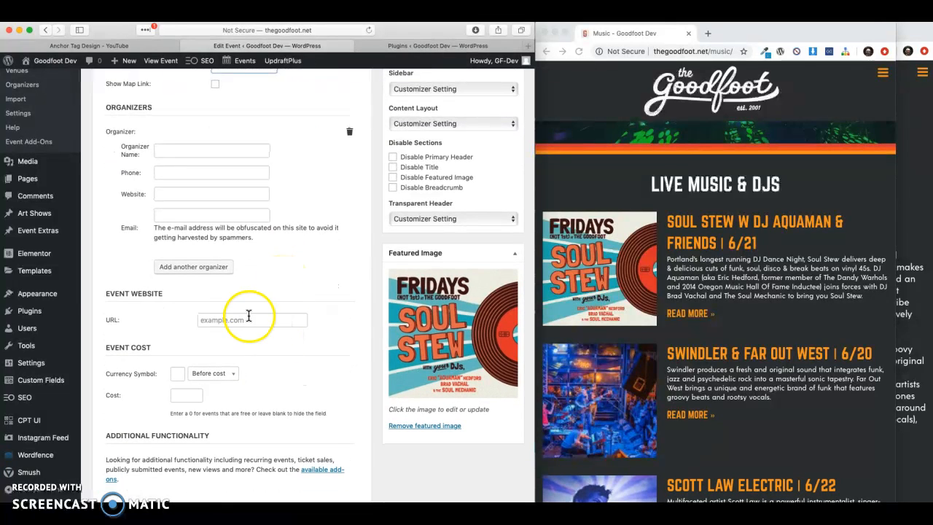
scroll(298, 350, "down", 2)
left_click(174, 315)
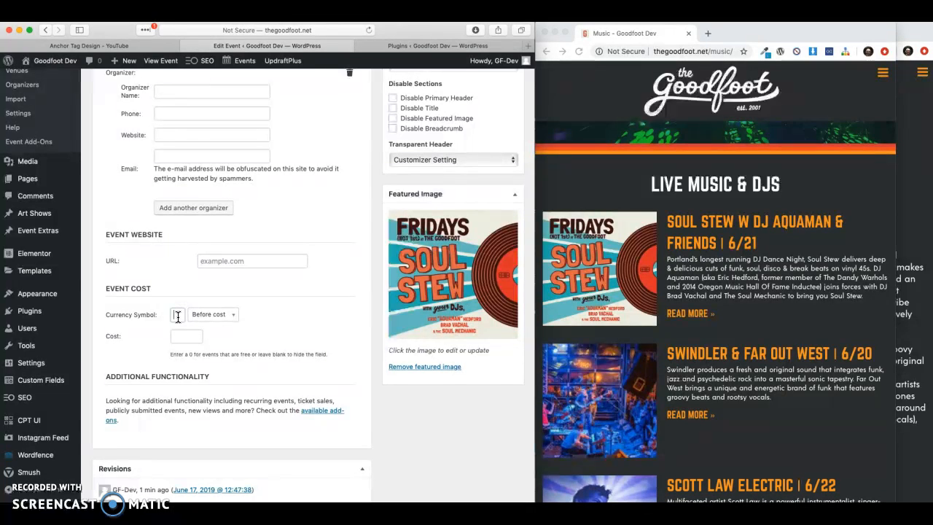
left_click(187, 336)
left_click(232, 335)
left_click(195, 334)
left_click(194, 334)
type("7")
left_click(326, 349)
scroll(325, 349, "down", 3)
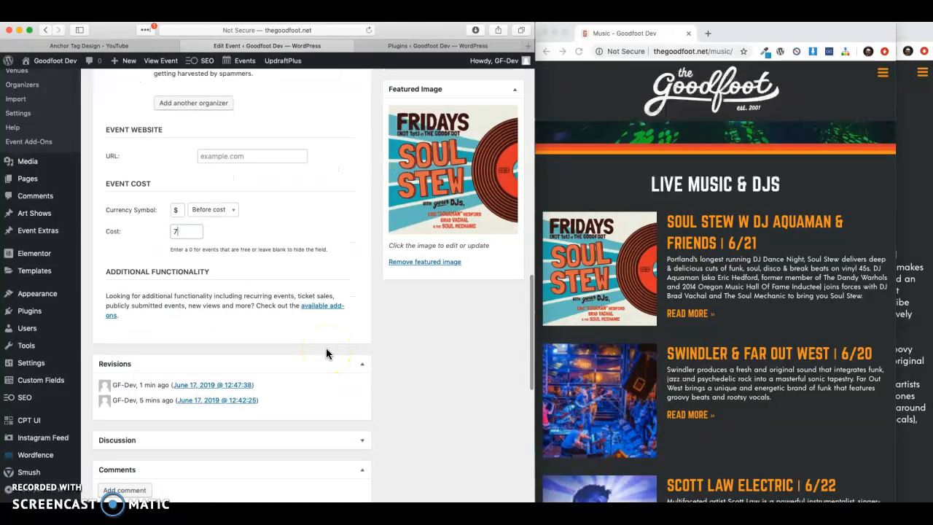
Update the event with the new calendar details and check its place in the reloaded Live Music & DJs listing
scroll(326, 352, "up", 15)
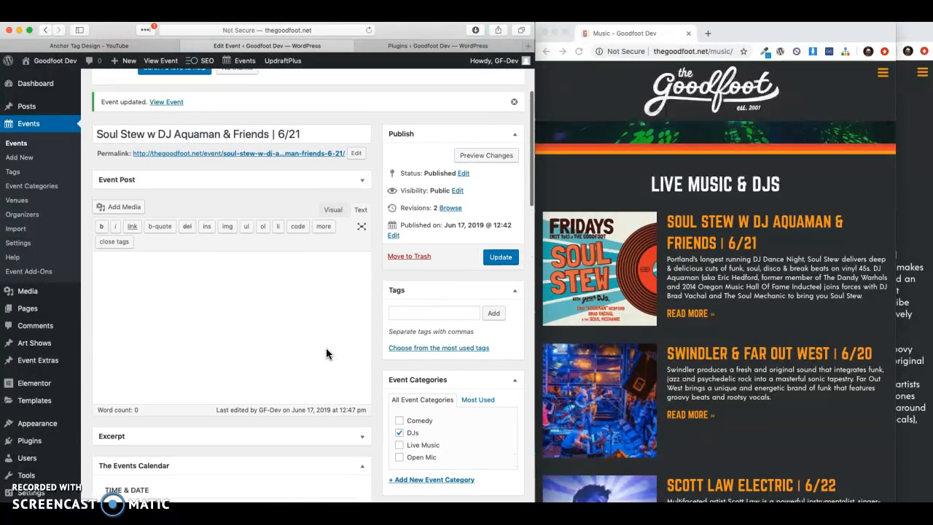
left_click(501, 259)
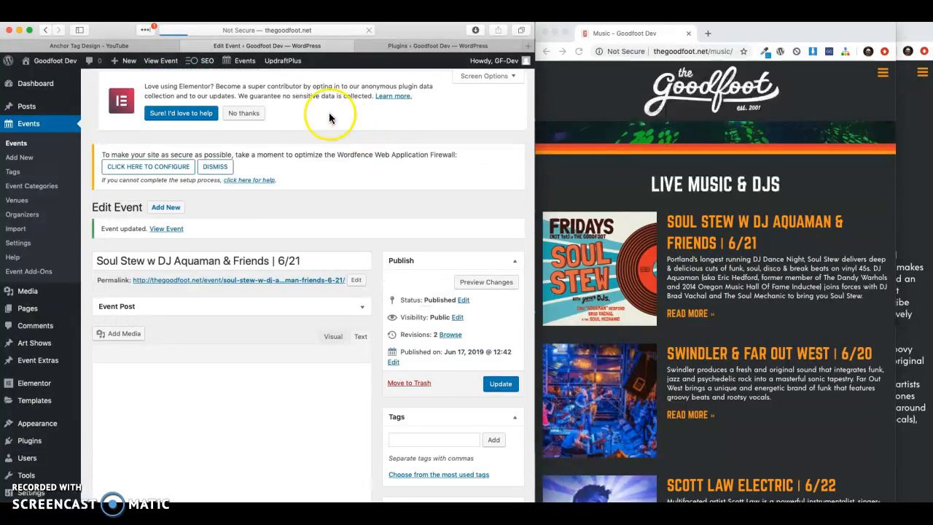
left_click(568, 191)
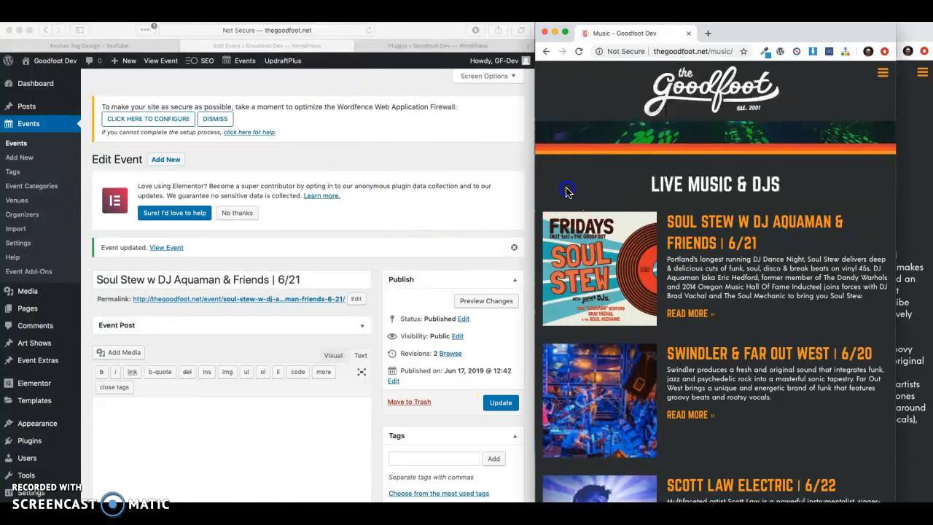
left_click(579, 53)
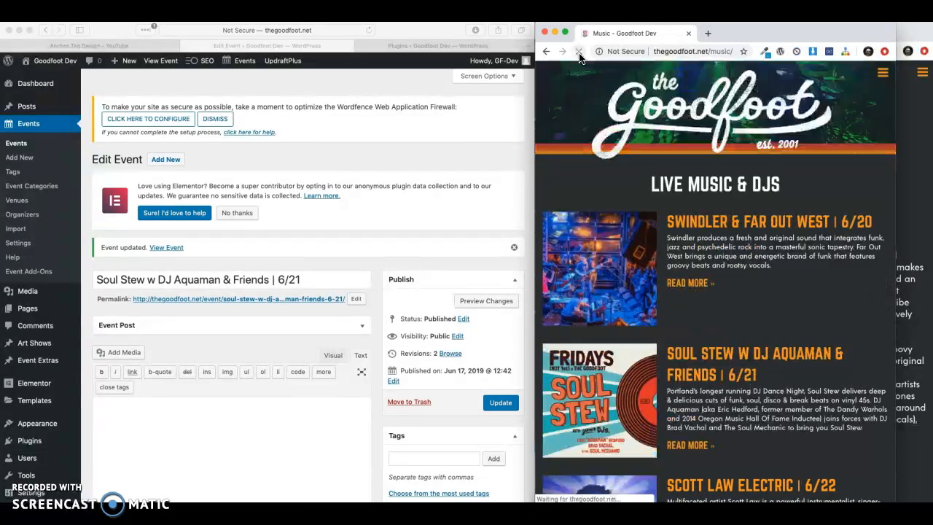
scroll(362, 467, "down", 10)
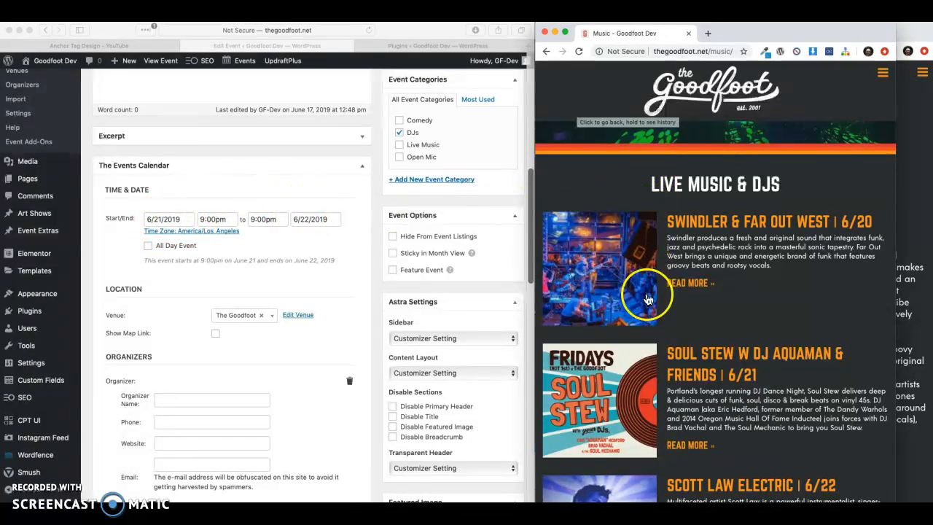
scroll(645, 419, "down", 2)
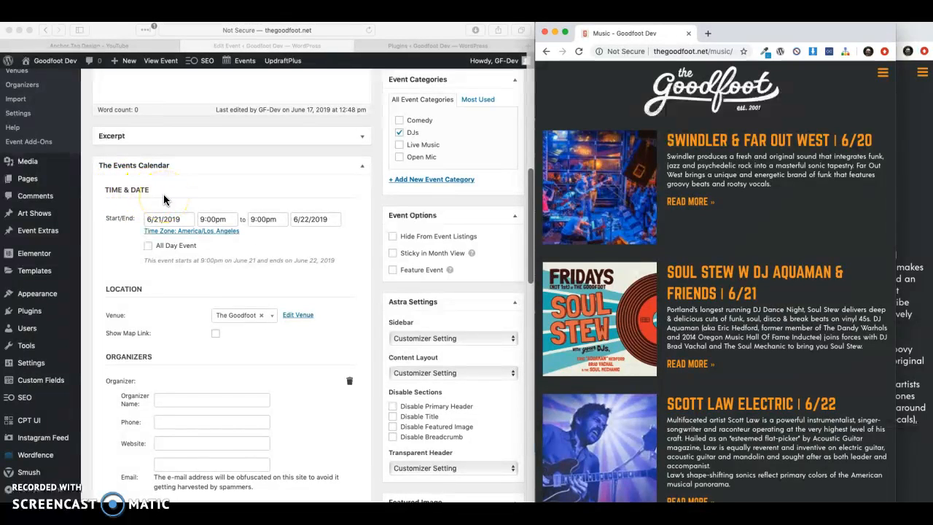
Open the Soul Stew event from the live listing and review its image, date, door and show times and full text
left_click(733, 279)
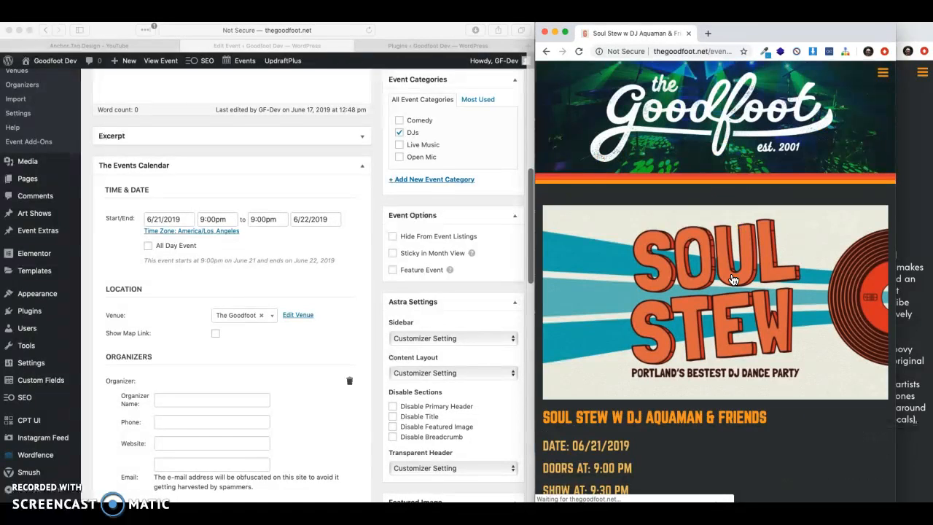
scroll(733, 280, "down", 3)
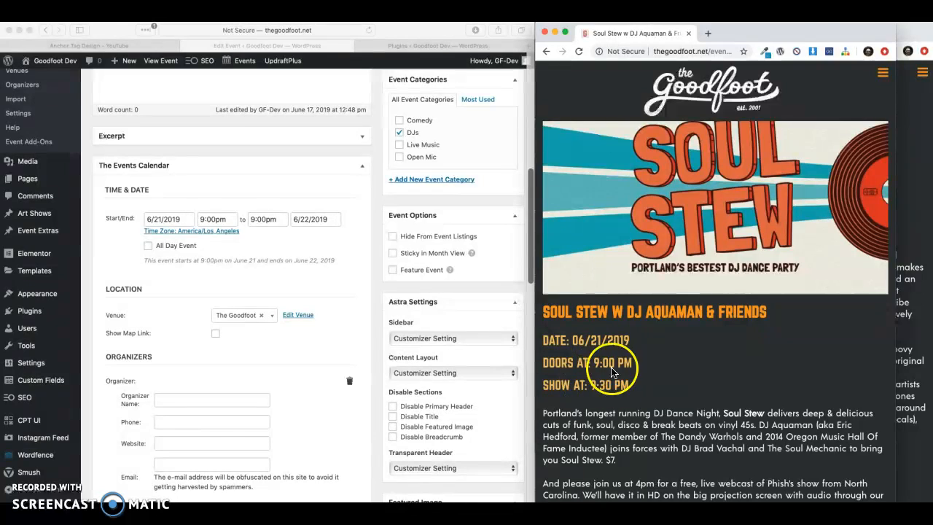
scroll(641, 357, "down", 2)
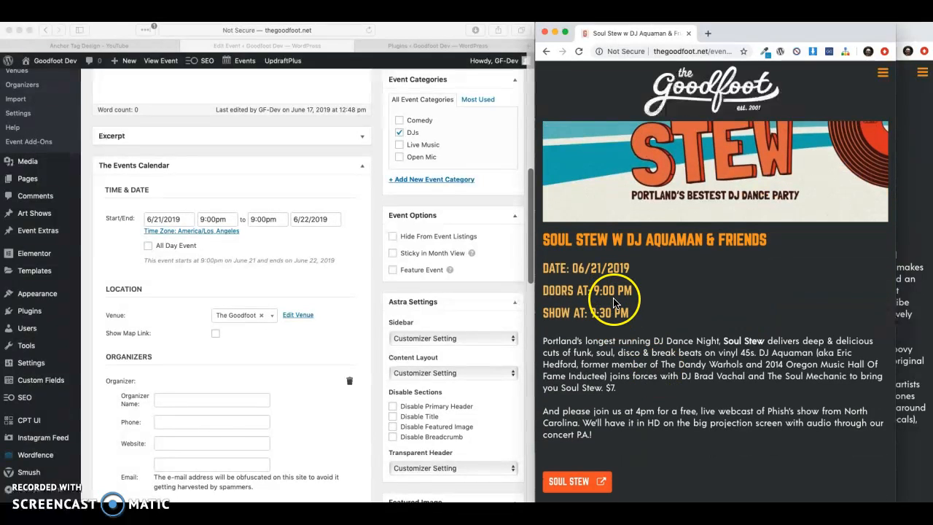
scroll(627, 306, "down", 1)
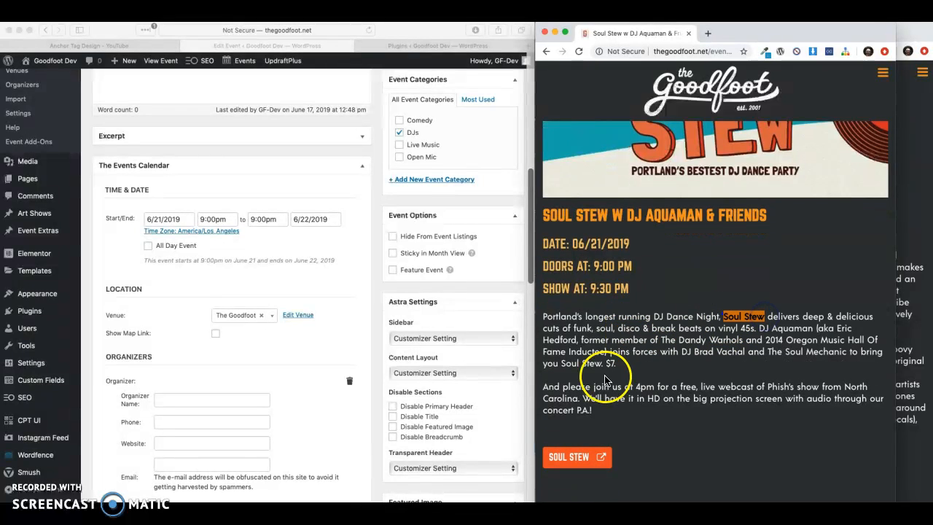
left_click(565, 375)
Expand the Event Post section and compare the Full Text's <b> and <br/> tags with the text on the live event page
left_click(339, 295)
scroll(339, 296, "up", 10)
scroll(339, 301, "up", 3)
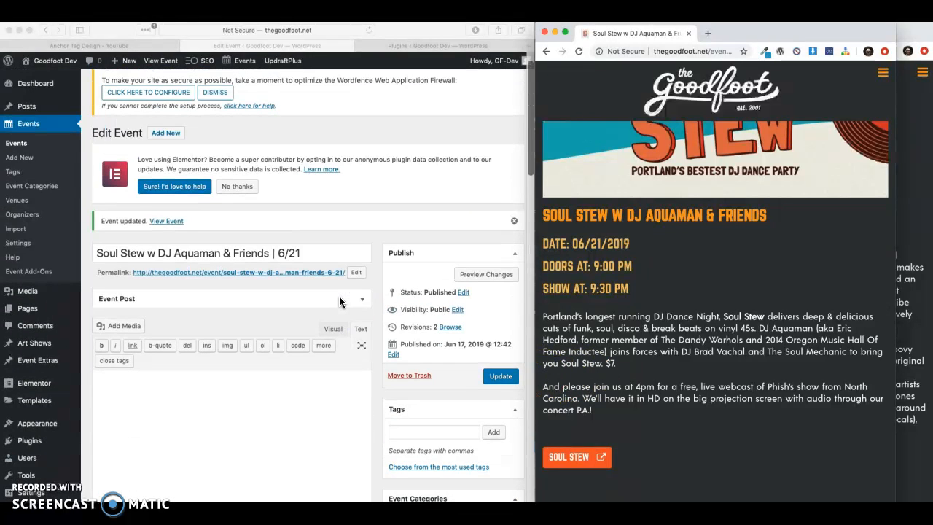
left_click(364, 303)
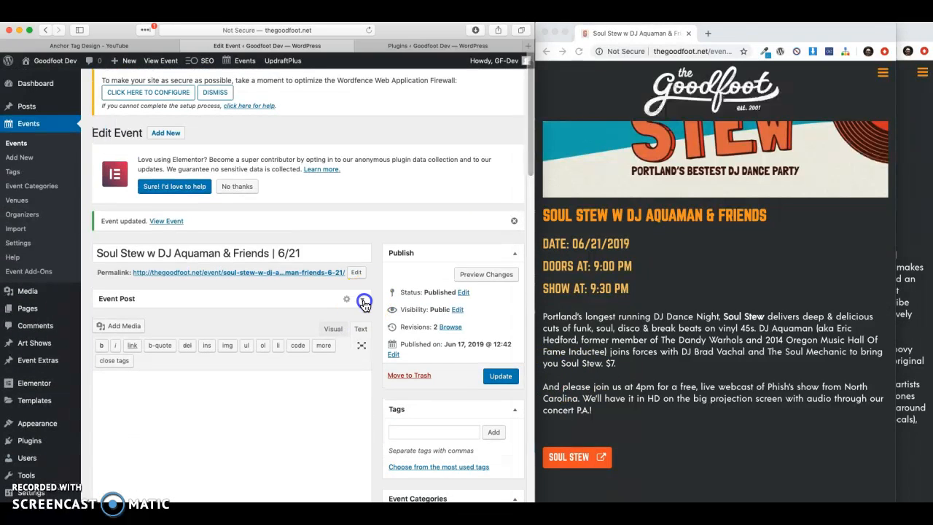
left_click(362, 301)
scroll(283, 426, "down", 8)
scroll(283, 427, "down", 4)
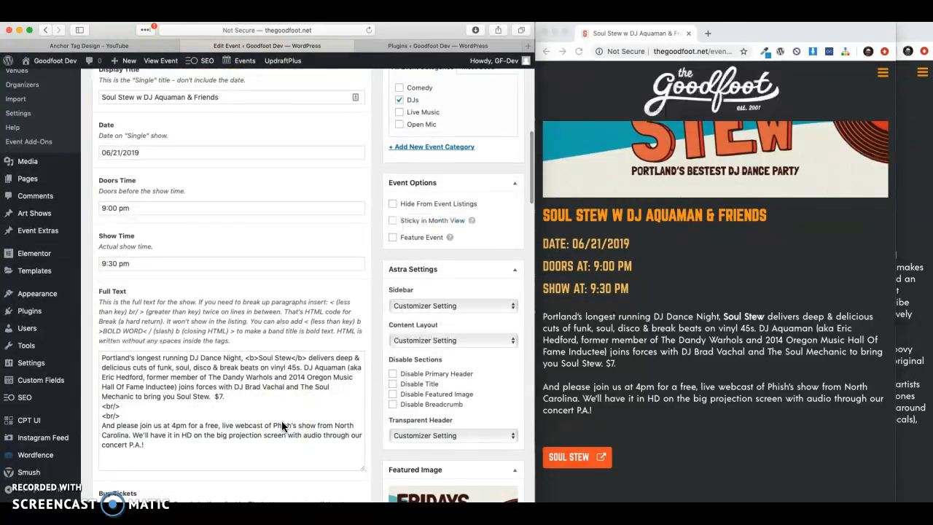
left_click_drag(246, 358, 308, 358)
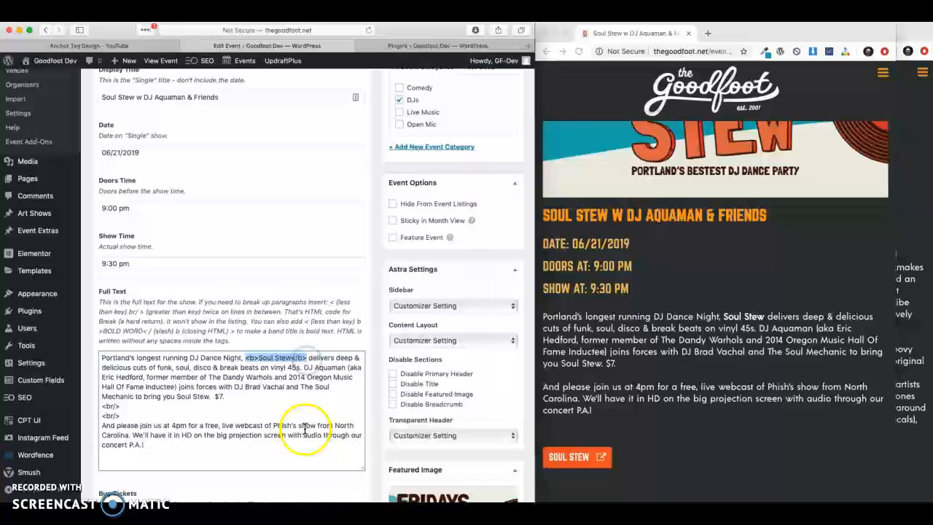
left_click(727, 319)
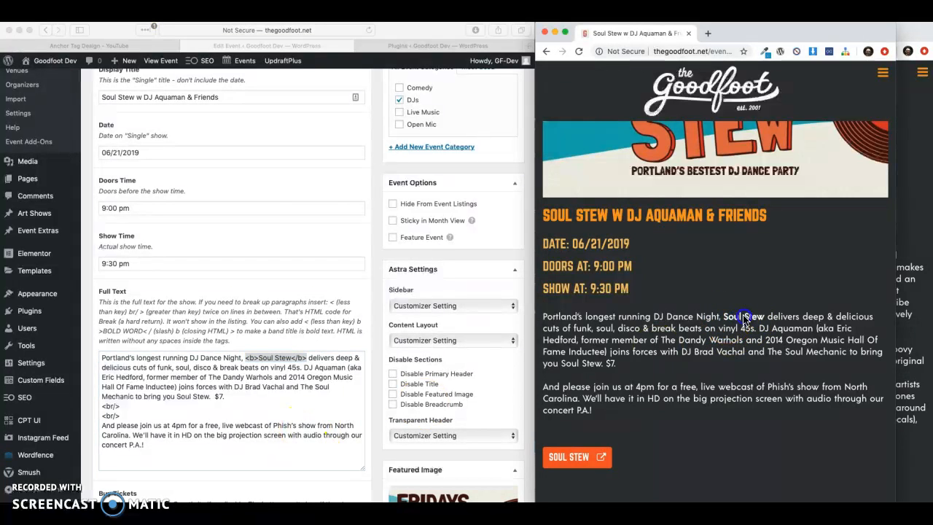
left_click(124, 416)
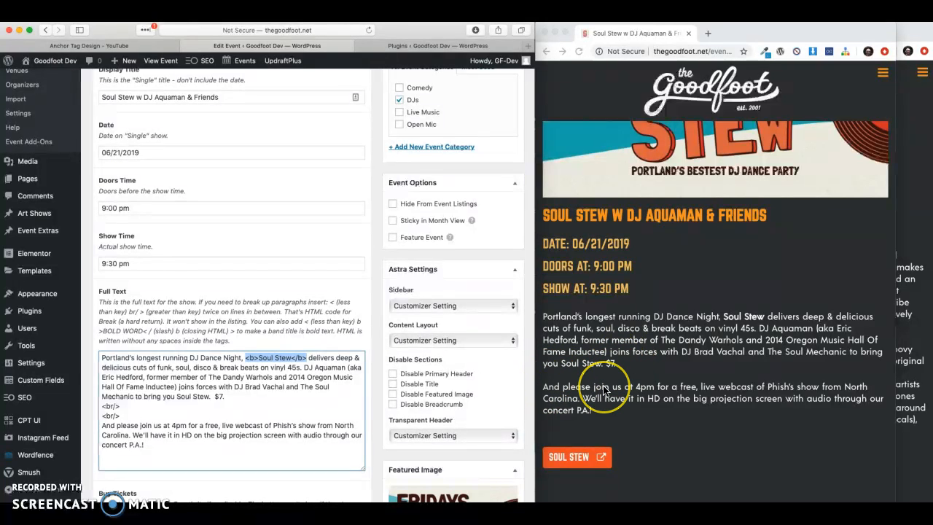
Test the Soul Stew band link on the live event page, look over the linked Facebook page, and return to the event page
scroll(590, 394, "down", 3)
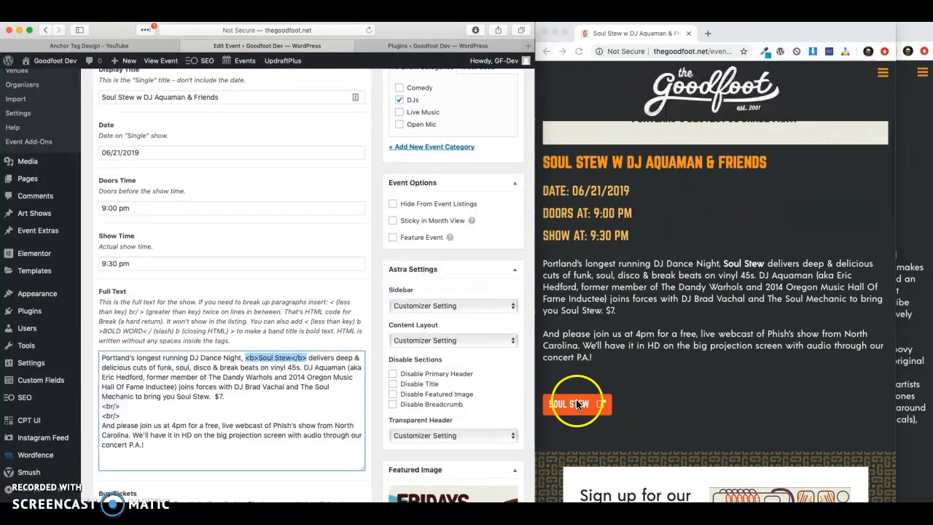
left_click(576, 398)
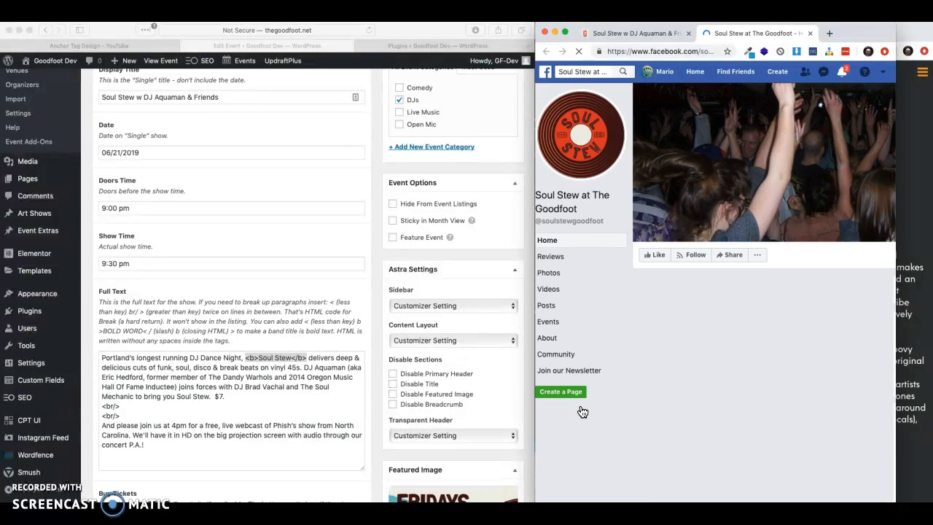
left_click(678, 160)
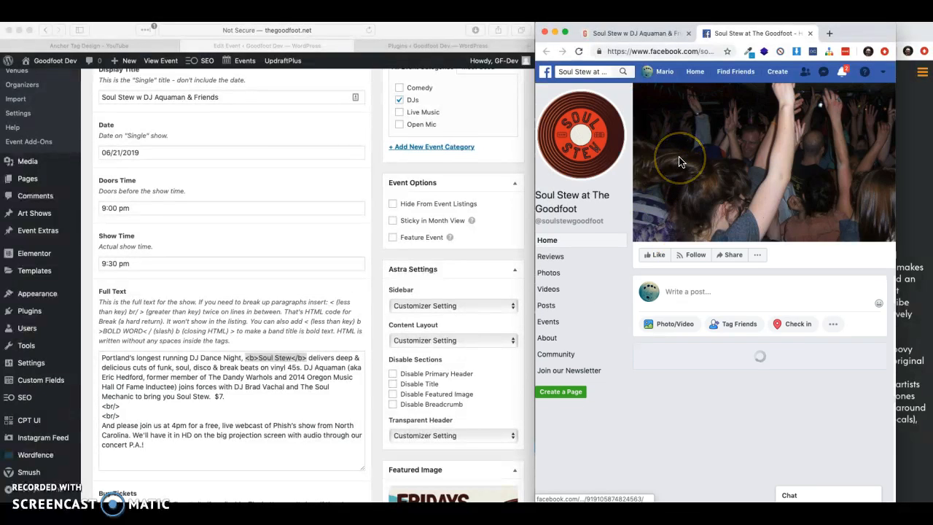
scroll(685, 259, "down", 5)
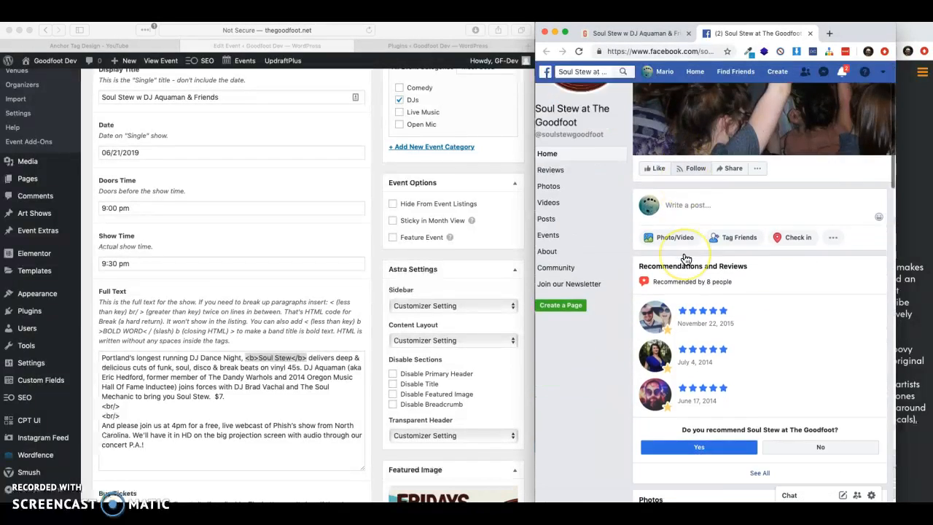
scroll(678, 241, "up", 10)
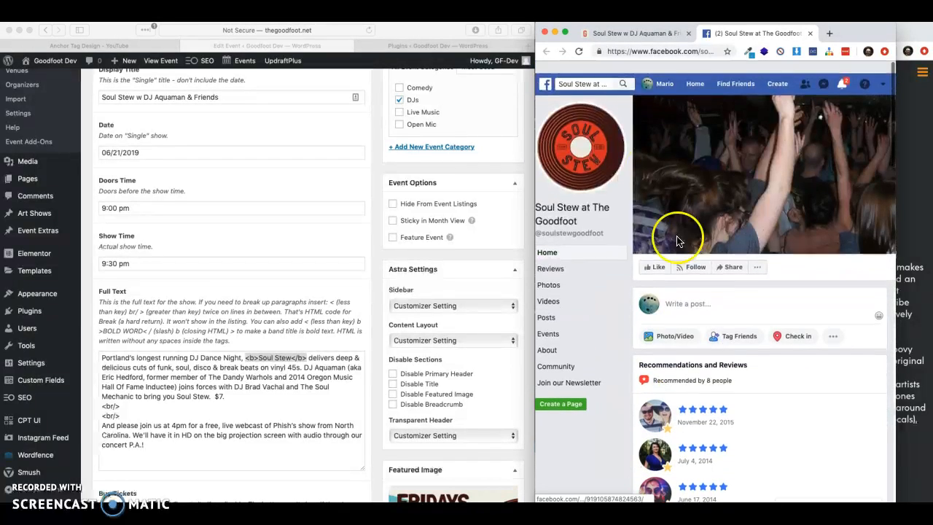
left_click(636, 34)
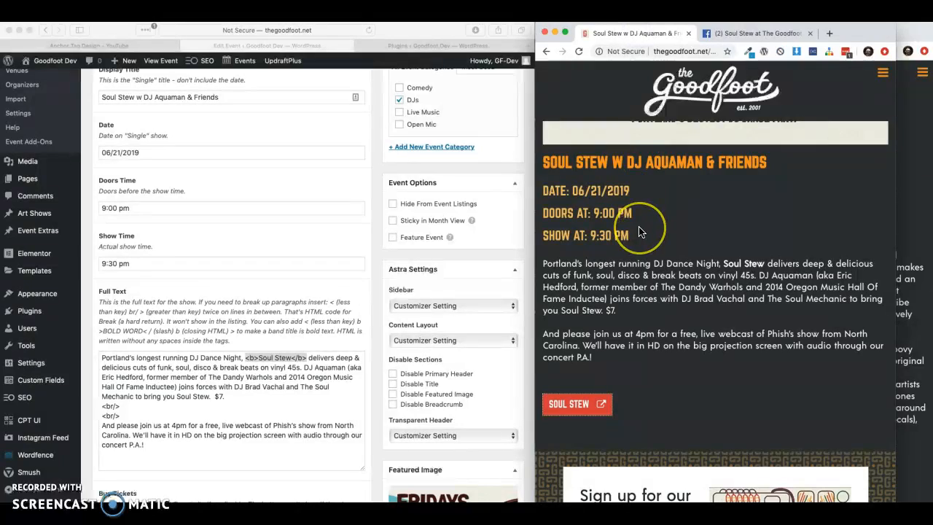
Review the Soul Stew event page, and look through the Swindler & Far Out West event page for comparison
scroll(639, 232, "down", 2)
scroll(642, 226, "up", 5)
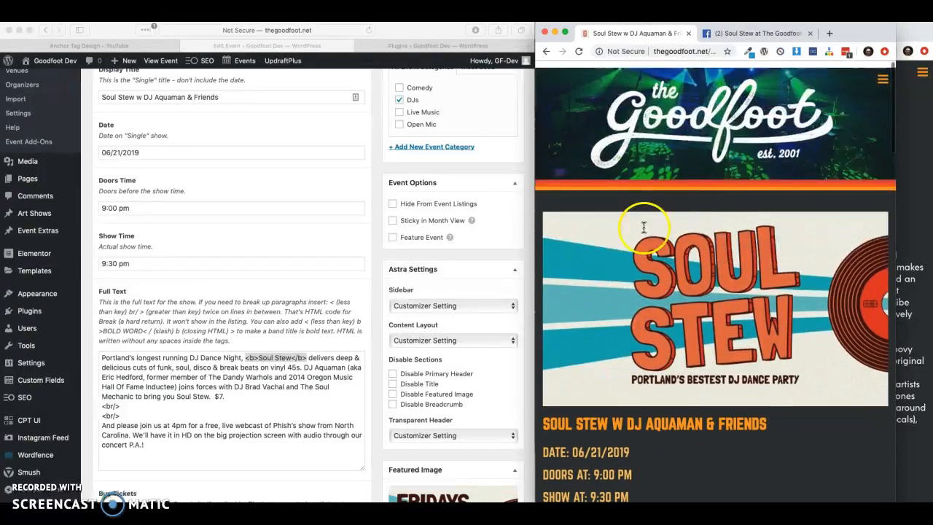
left_click(903, 170)
scroll(733, 394, "down", 15)
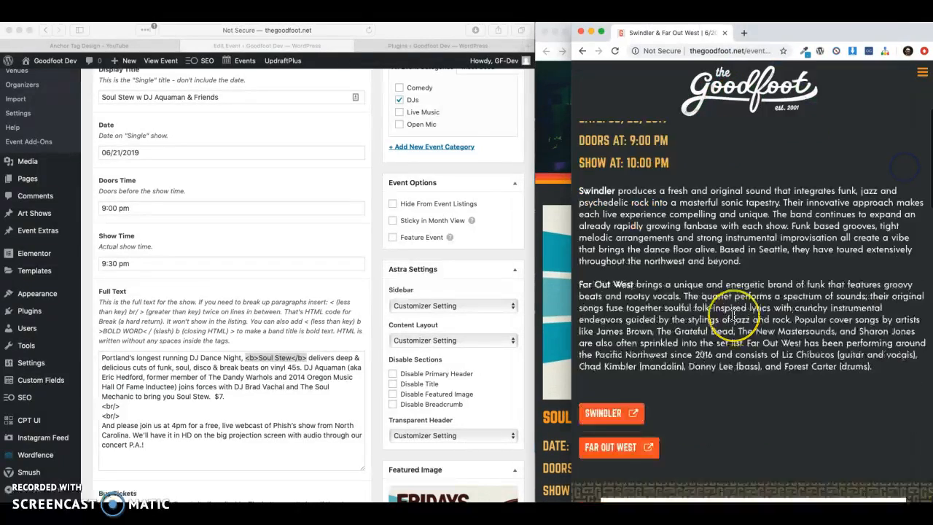
scroll(734, 314, "down", 5)
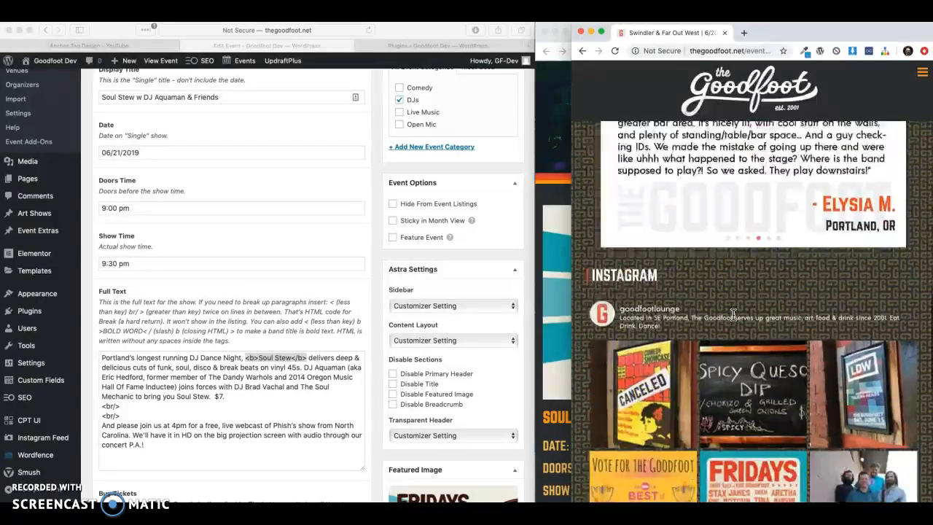
scroll(733, 315, "up", 15)
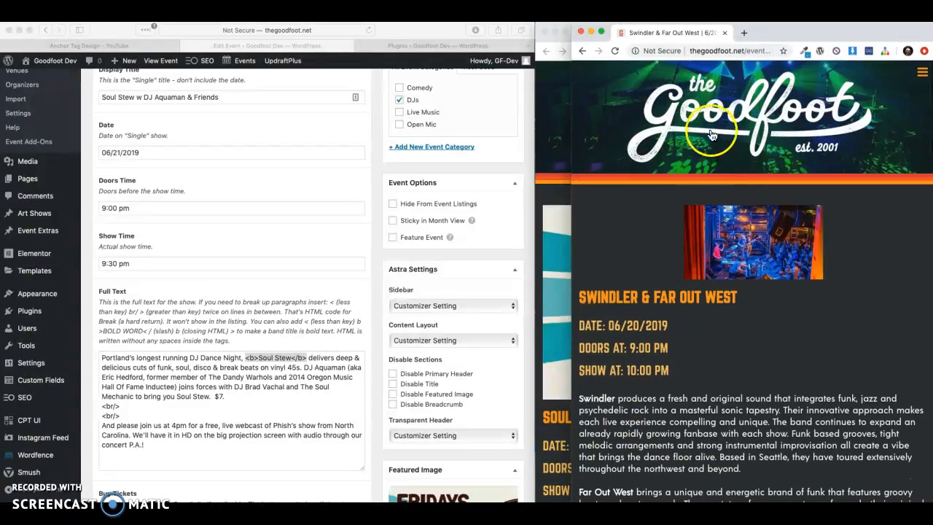
Return to the Live Music & DJs listing and open its calendar view for June 2019
left_click(582, 51)
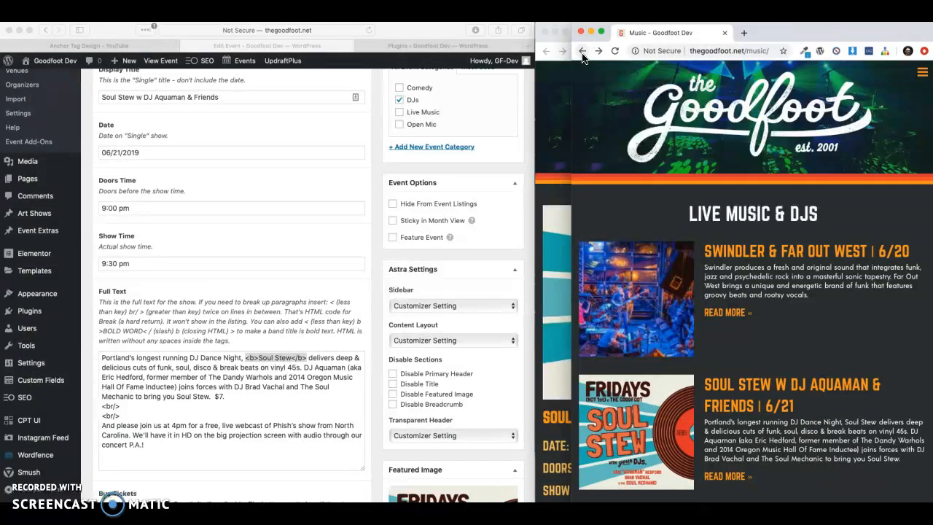
scroll(702, 328, "down", 10)
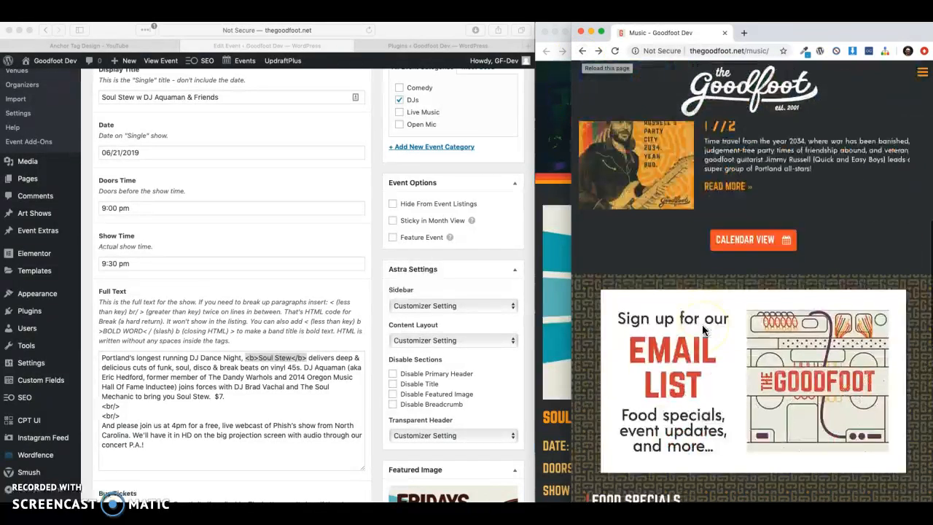
left_click(753, 243)
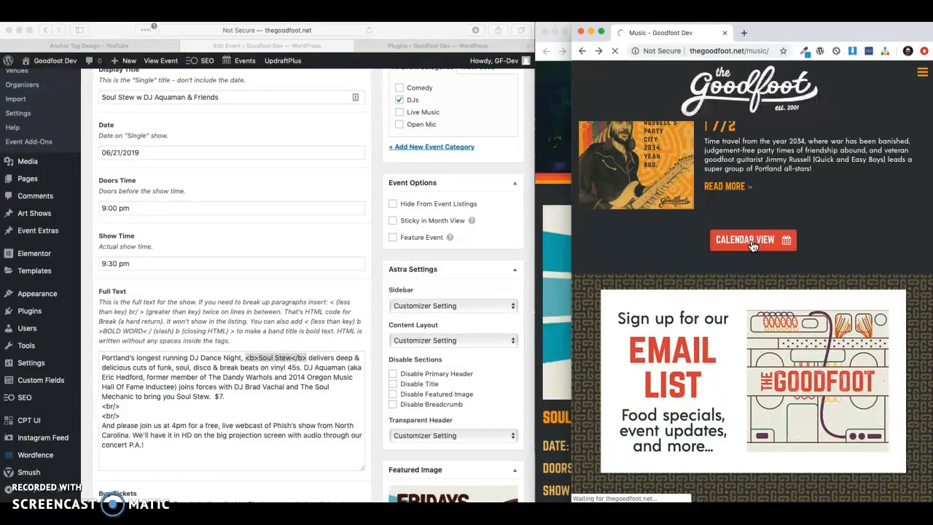
scroll(711, 335, "down", 1)
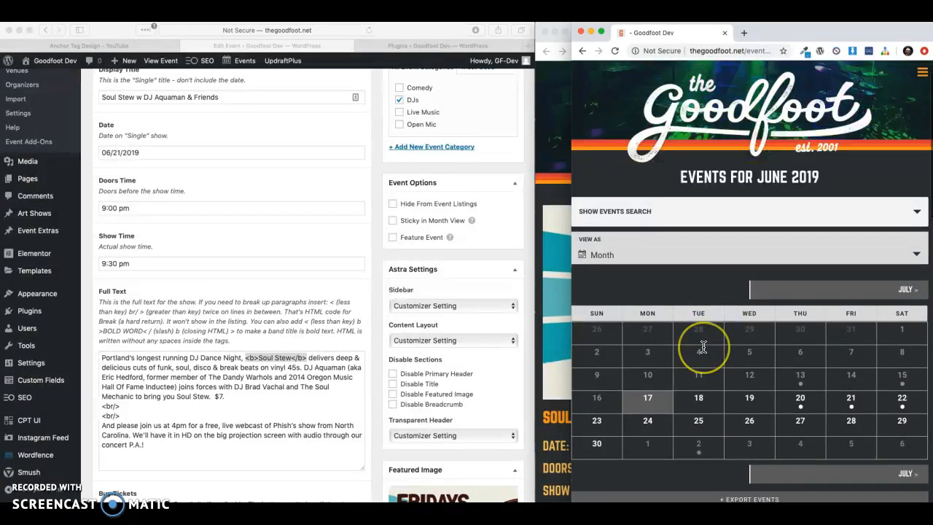
scroll(703, 347, "down", 2)
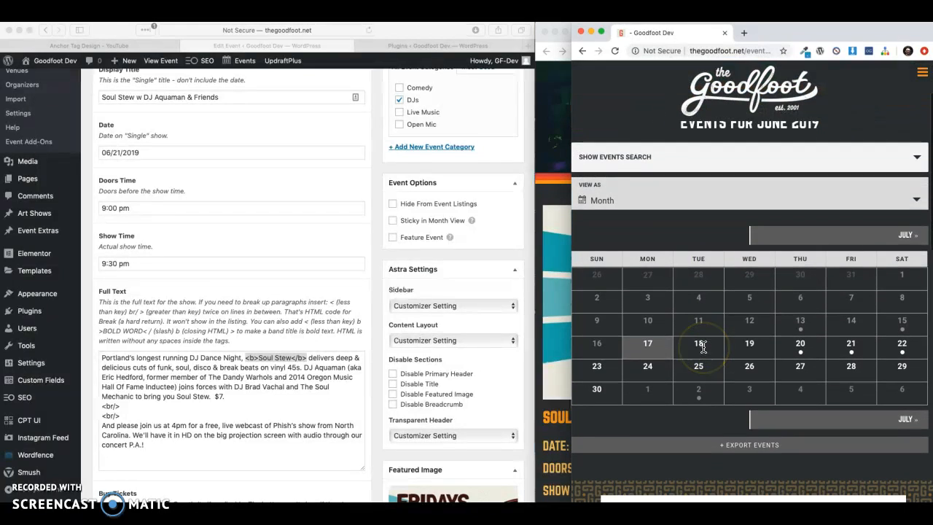
Show the June 20 and June 21 events in the calendar and check the Soul Stew entry's start and end times
left_click(802, 354)
scroll(802, 353, "down", 3)
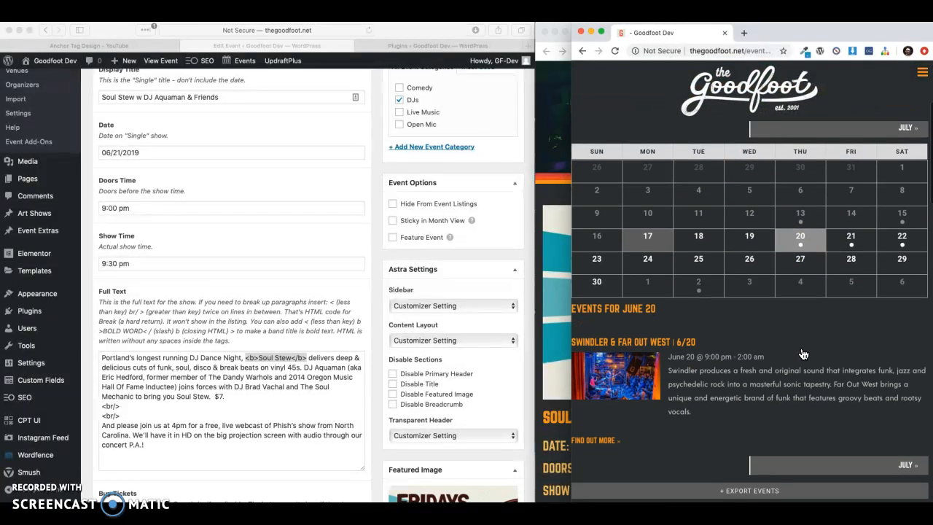
left_click(850, 244)
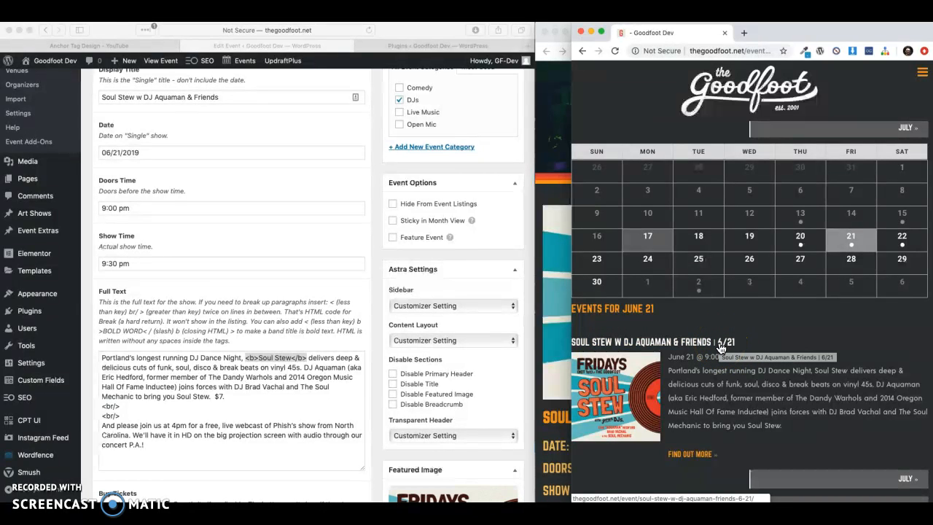
left_click(508, 420)
scroll(459, 429, "down", 5)
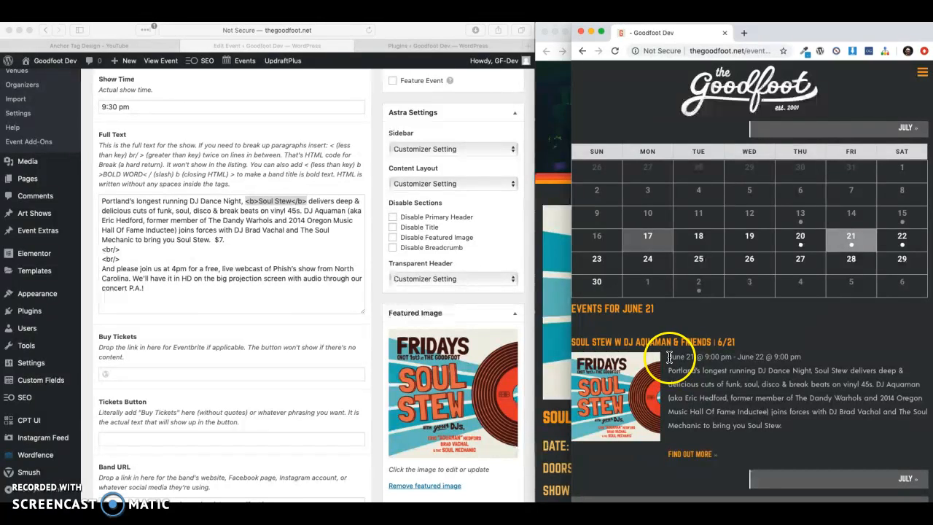
triple_click(797, 352)
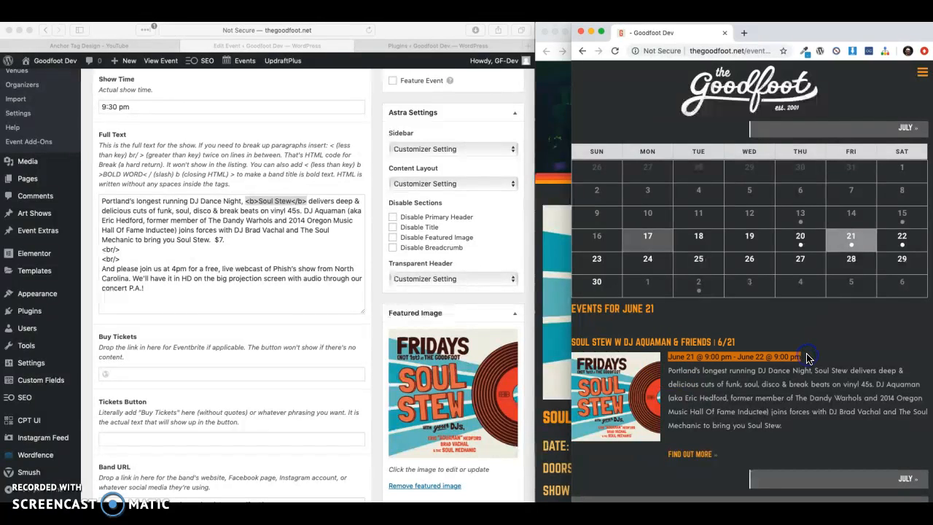
Open the full Soul Stew event page from its June 21 calendar entry, and return to the calendar
scroll(772, 408, "down", 3)
left_click(689, 379)
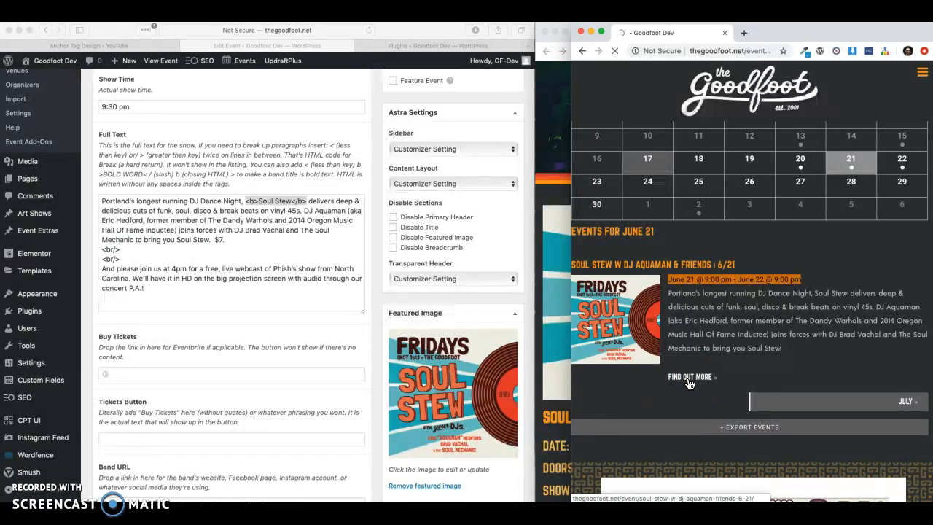
scroll(689, 384, "down", 5)
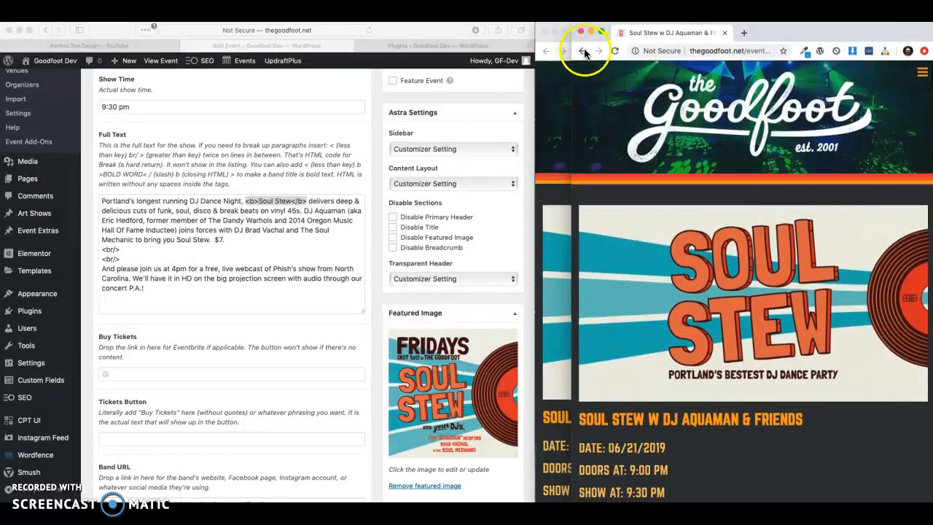
left_click(583, 51)
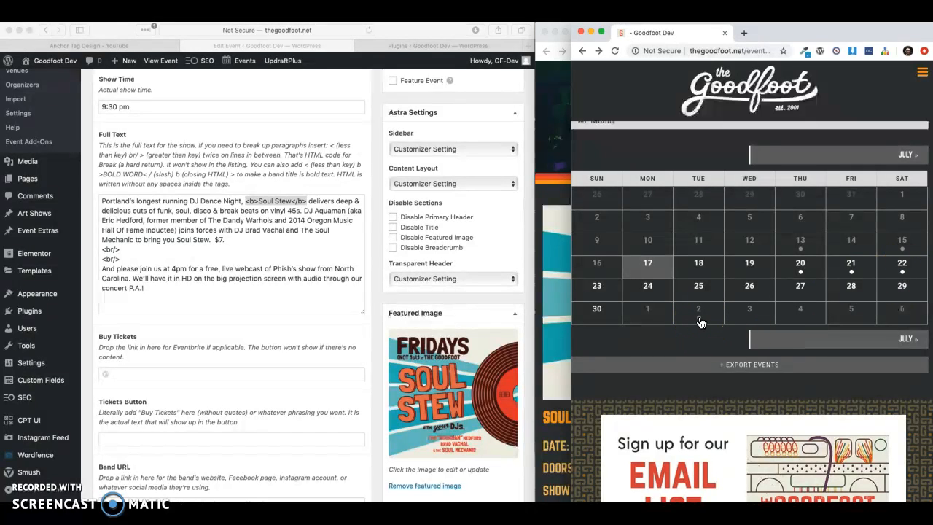
Bring the top of the Soul Stew event editor into view and open the home page of the live site
left_click(597, 311)
left_click(375, 387)
scroll(377, 386, "up", 5)
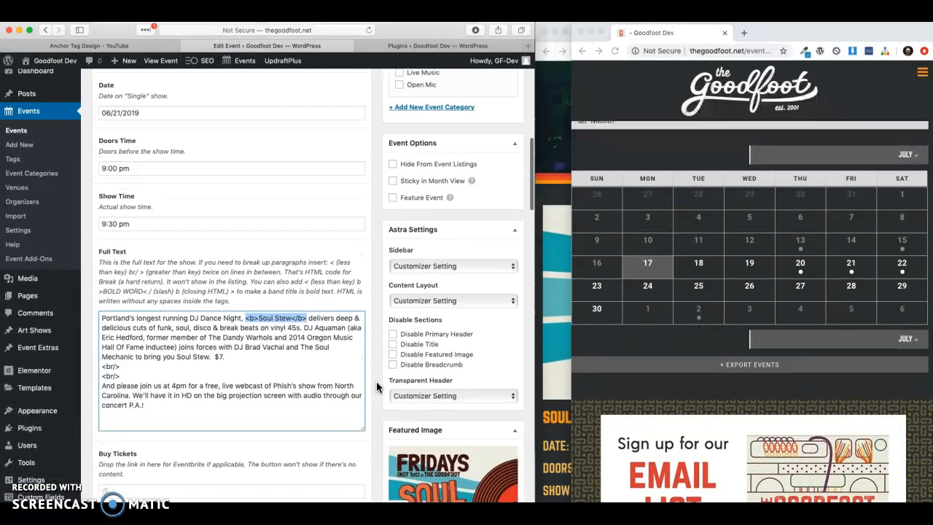
left_click(370, 342)
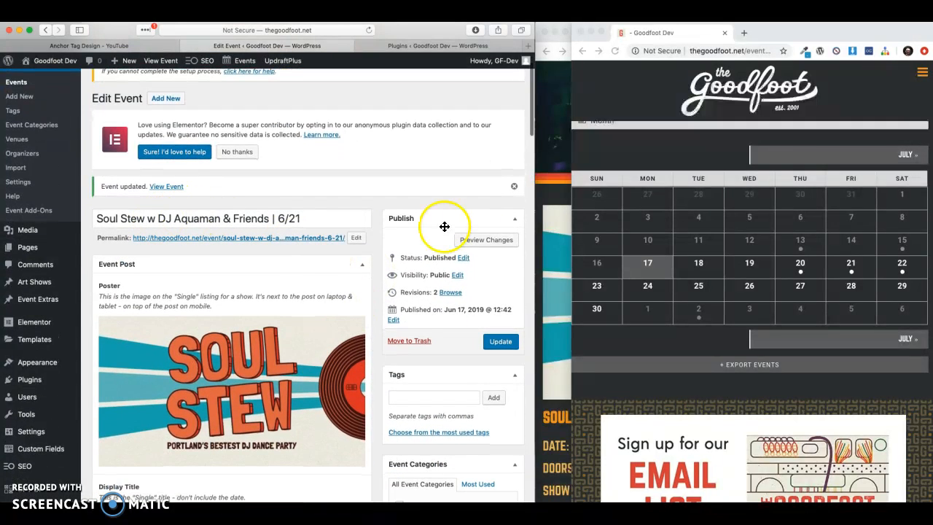
left_click(762, 107)
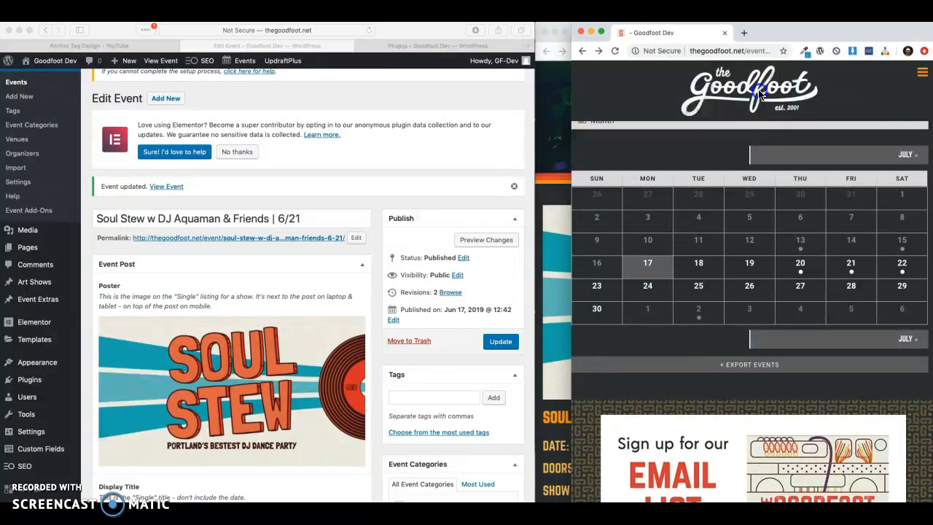
left_click(760, 94)
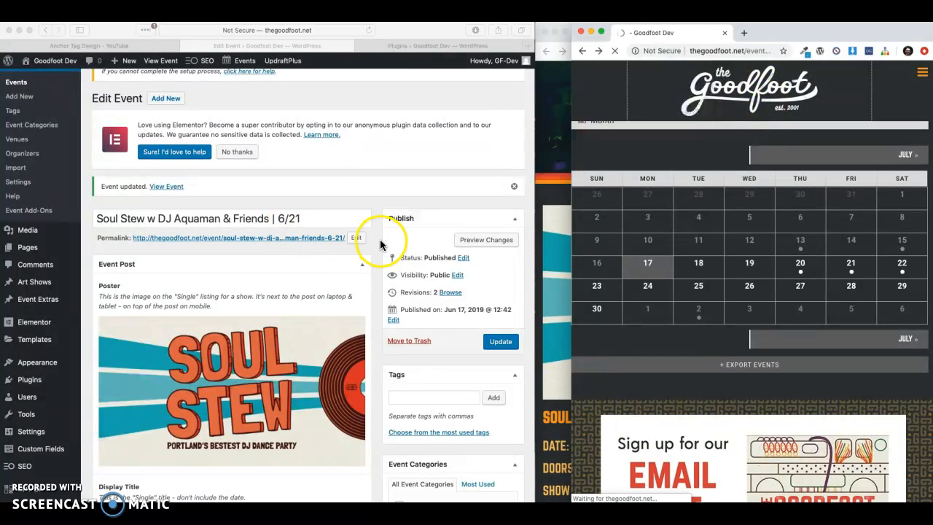
Review the event's poster, display title, date, door and show times and full text in the editor
scroll(377, 245, "down", 2)
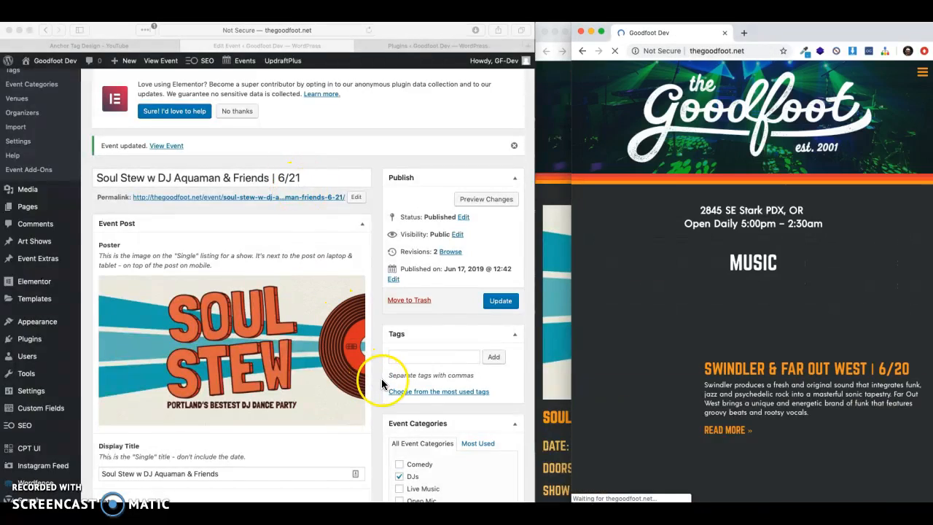
scroll(384, 376, "down", 10)
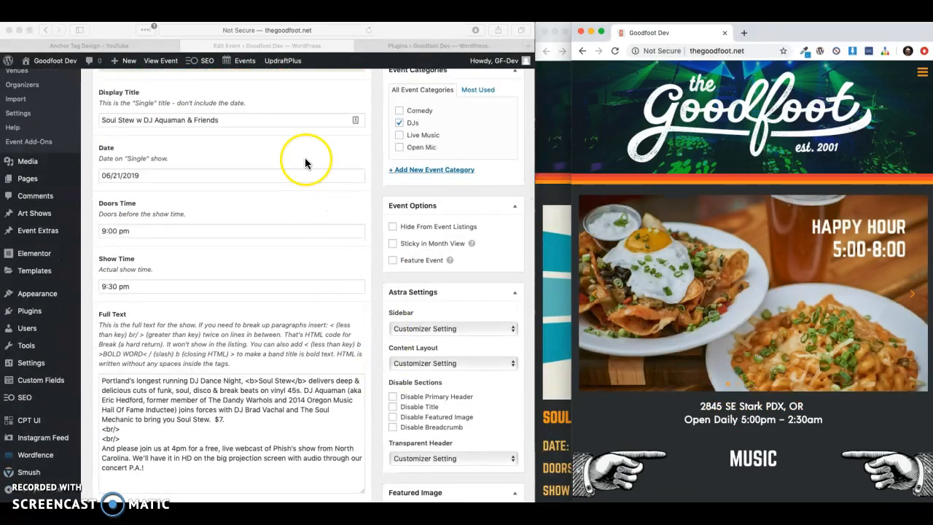
scroll(306, 159, "up", 4)
scroll(339, 213, "up", 5)
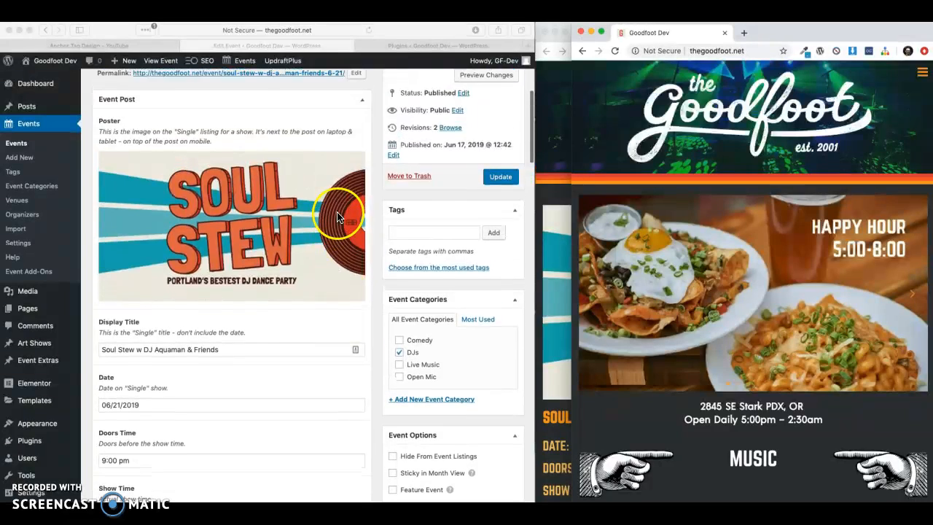
Collapse the Event Post section, expand the Excerpt, and review the excerpt, calendar details and featured image
left_click(362, 177)
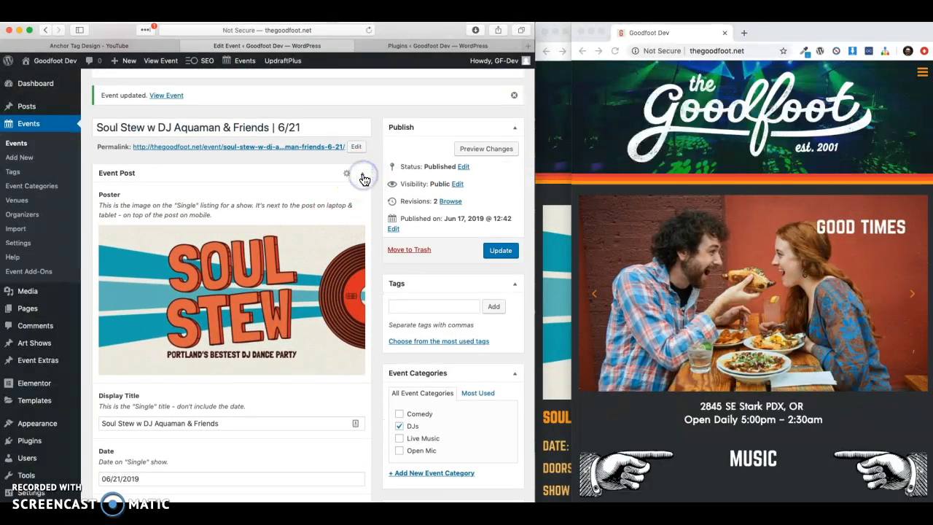
scroll(312, 294, "down", 3)
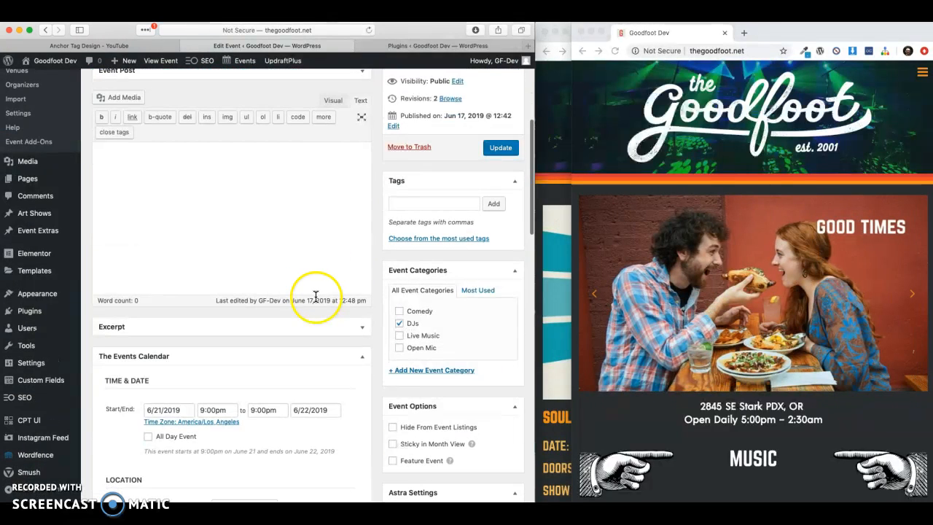
left_click(363, 328)
scroll(354, 365, "down", 2)
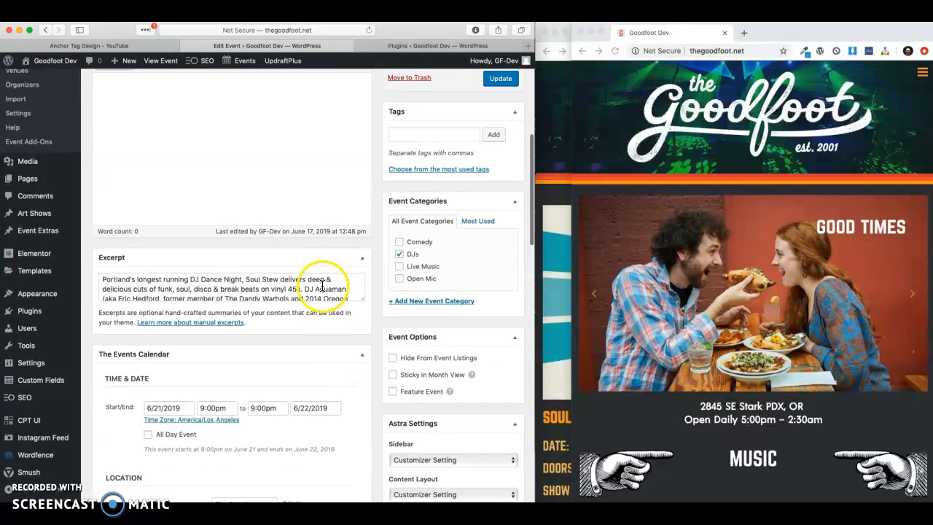
scroll(396, 374, "down", 9)
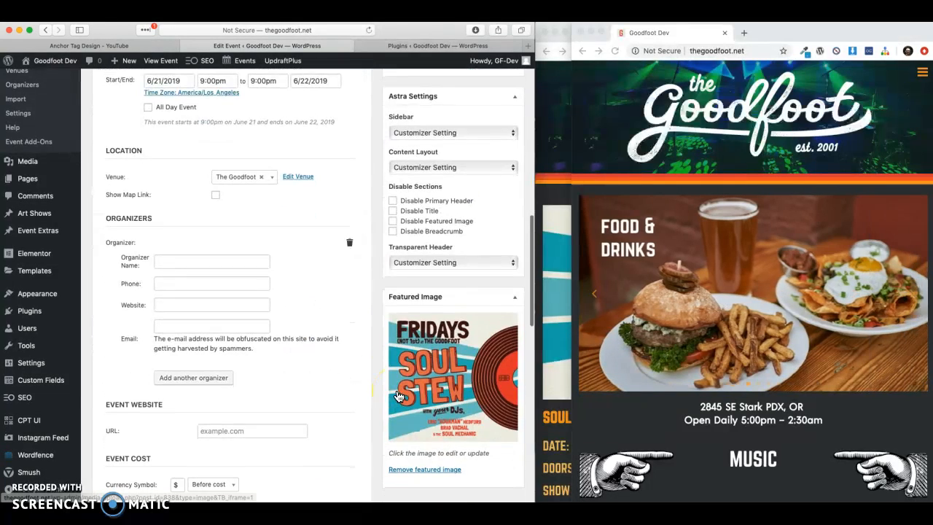
Check the Soul Stew entry in the home page's music listing and open its event page
scroll(646, 441, "down", 10)
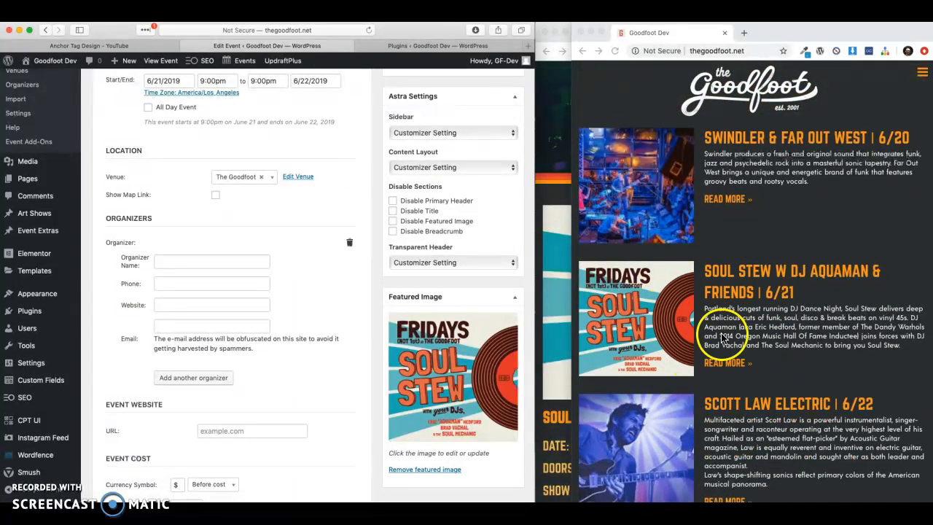
left_click(725, 279)
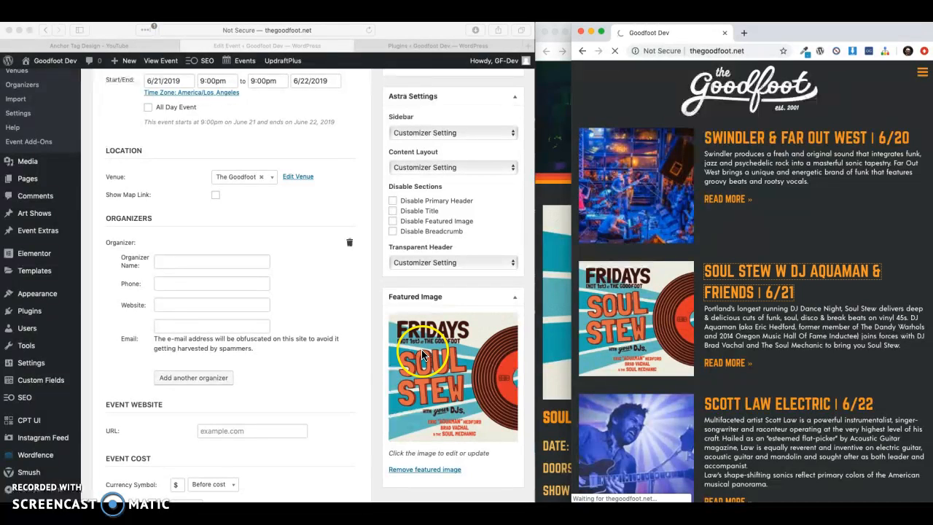
scroll(375, 315, "up", 5)
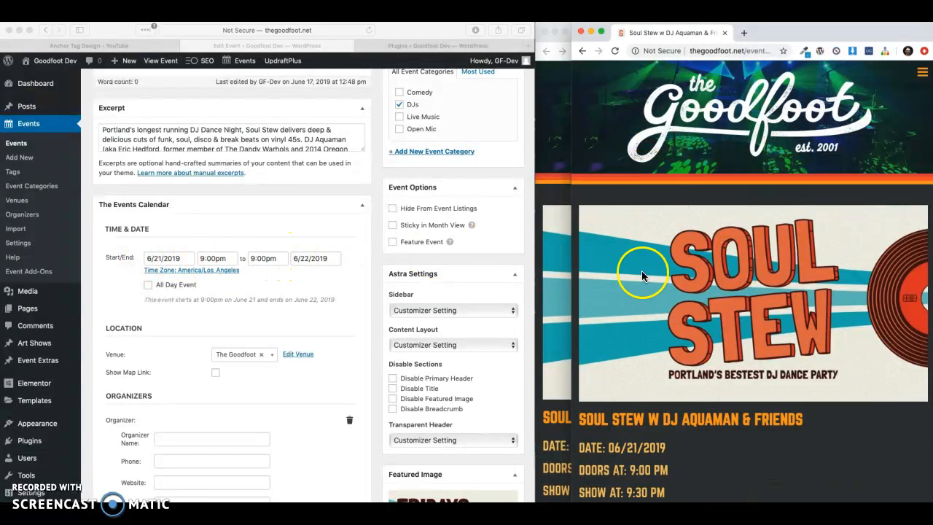
Review the event's date, venue, organizer and cost settings in the editor, and return to the Event Post section
scroll(369, 324, "down", 4)
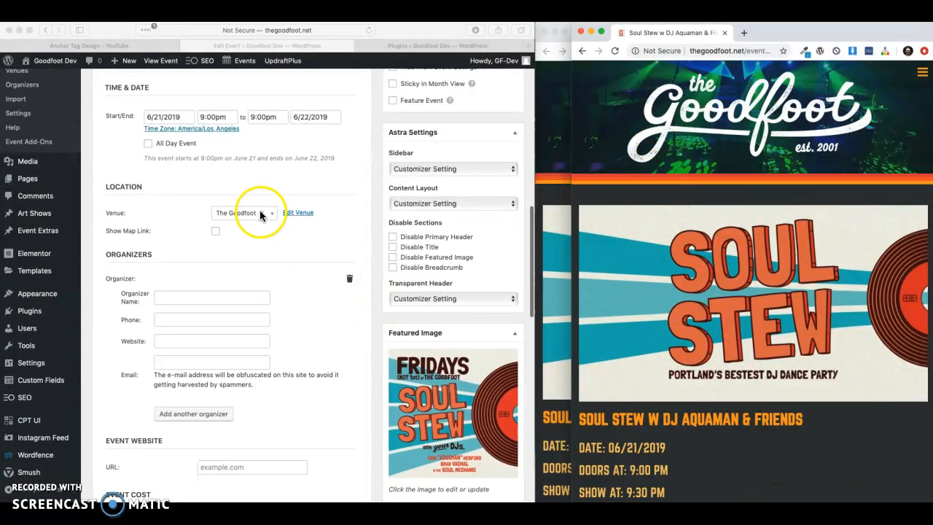
scroll(315, 321, "down", 7)
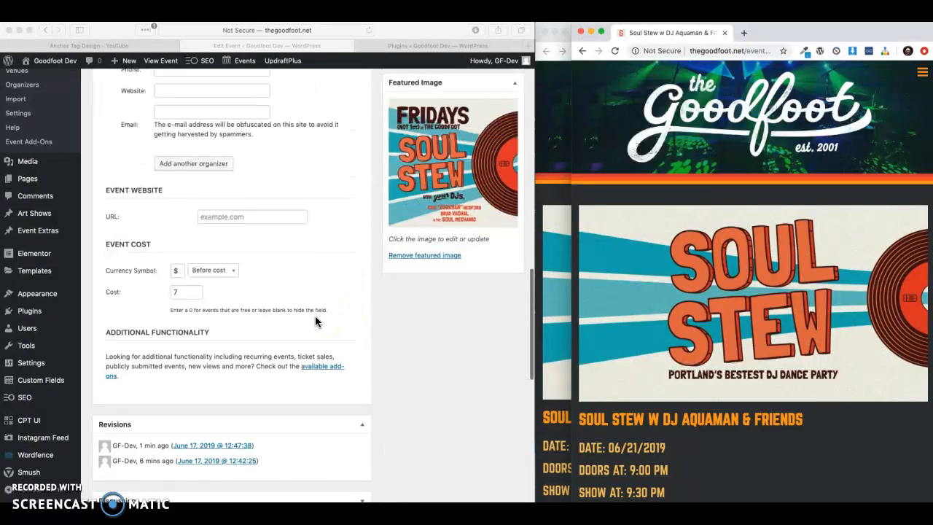
left_click(445, 323)
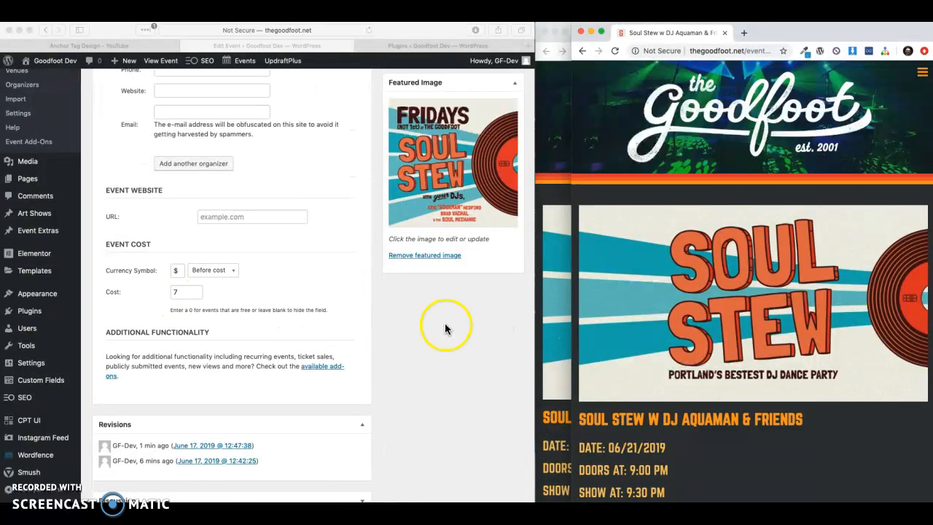
scroll(376, 334, "up", 20)
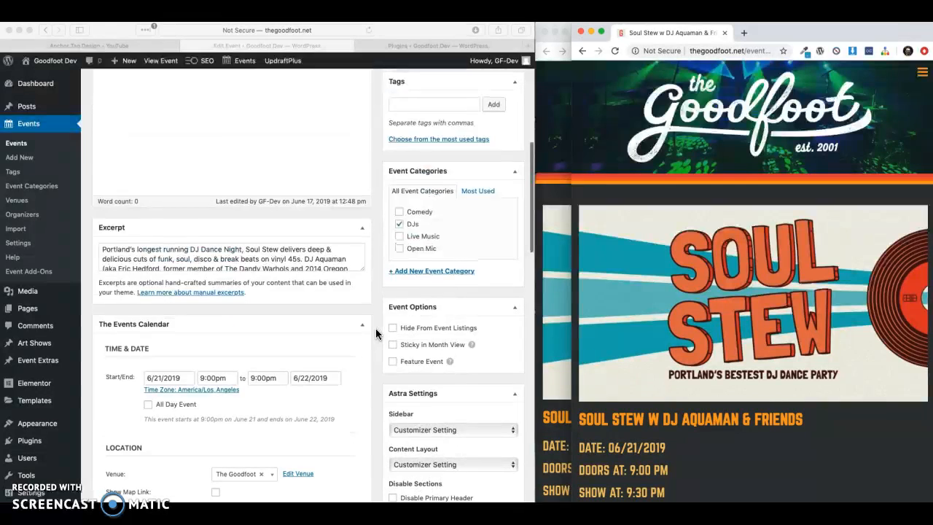
scroll(377, 334, "up", 5)
left_click(366, 213)
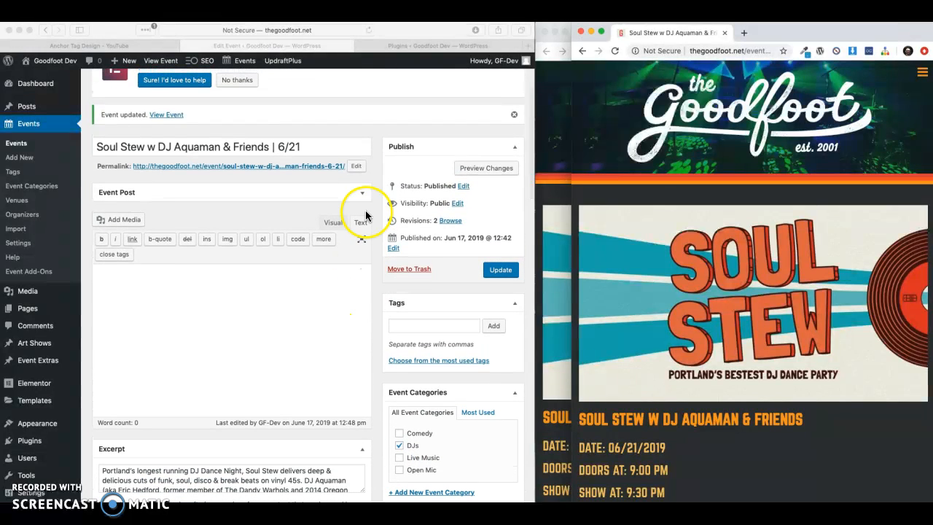
Expand the Event Post section in the editor and view the title, date, times and description on the live Soul Stew event page
left_click(362, 197)
left_click(552, 281)
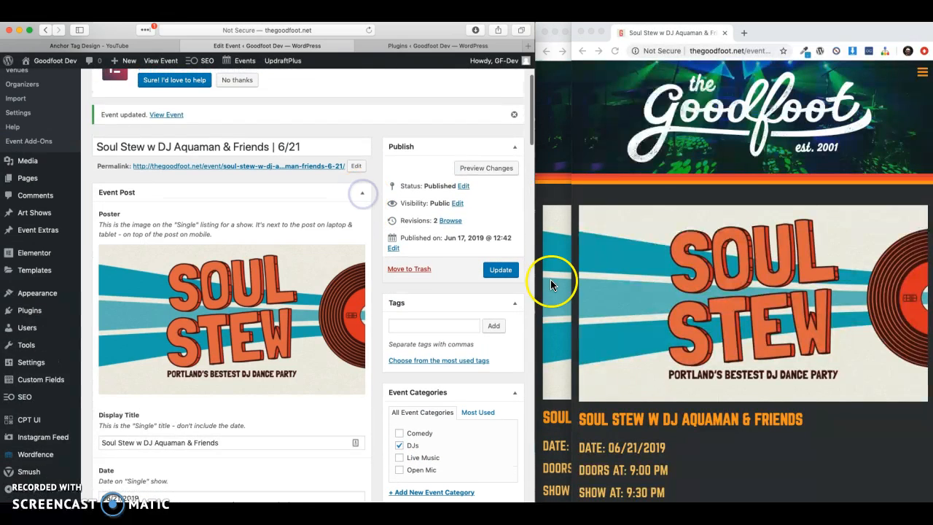
scroll(618, 291, "down", 6)
left_click(498, 269)
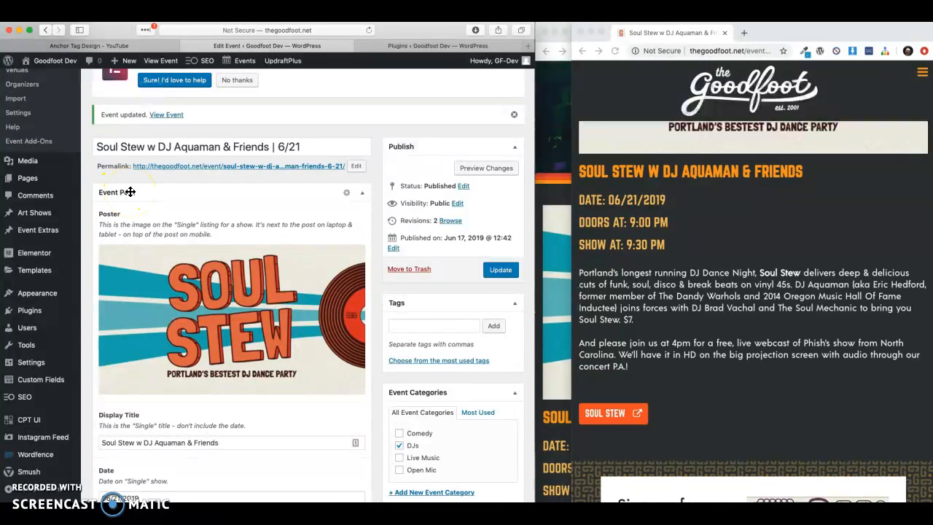
Review the Event Post fields down to Full Text, highlighting the bold-tagged "Soul Stew" and the paragraph after the line breaks to compare with the event page
scroll(130, 192, "down", 3)
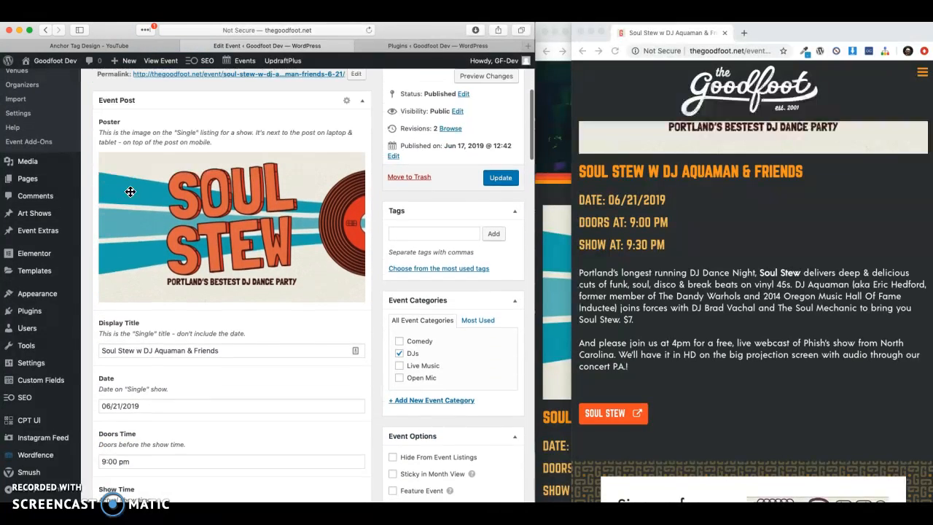
scroll(130, 192, "down", 5)
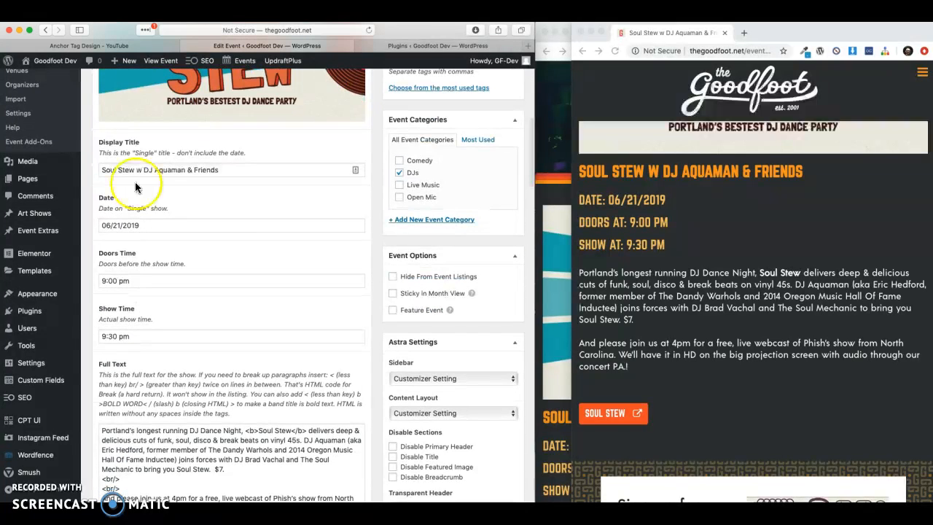
scroll(175, 237, "down", 3)
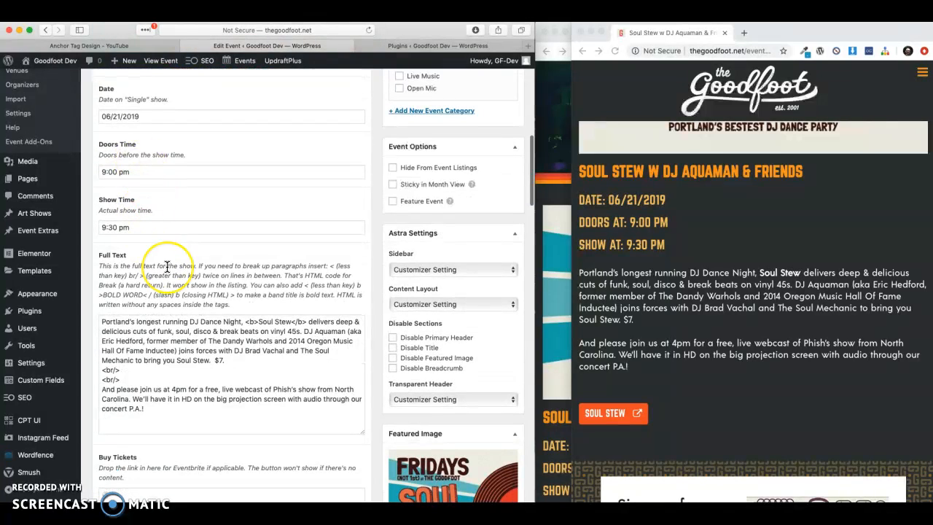
scroll(167, 267, "down", 3)
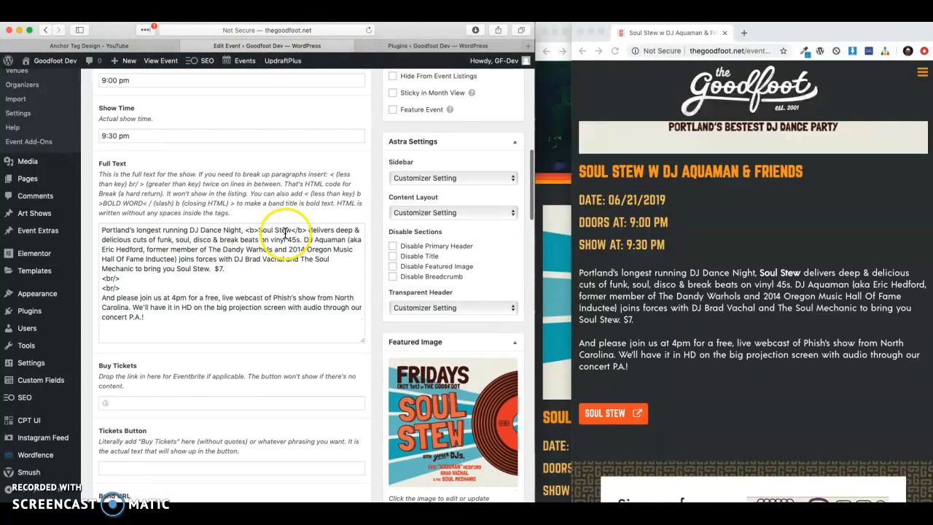
left_click_drag(246, 230, 305, 231)
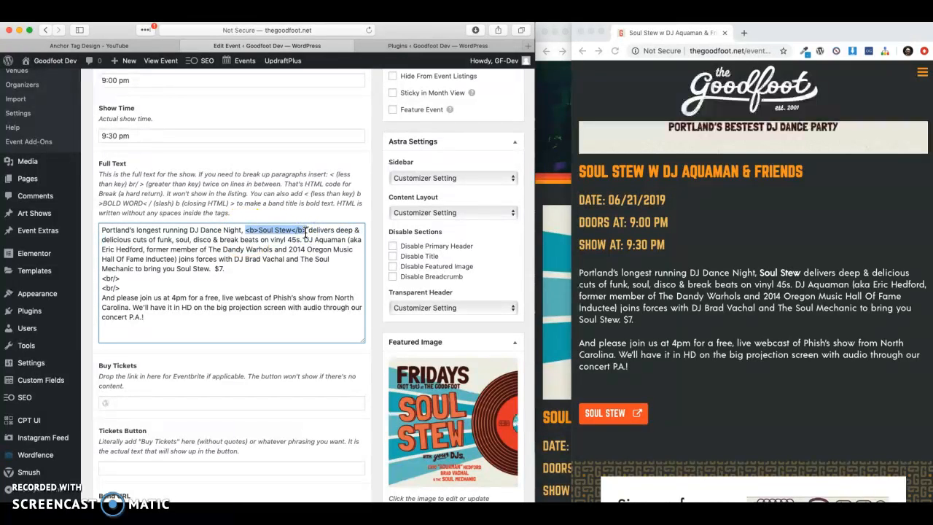
scroll(275, 297, "down", 1)
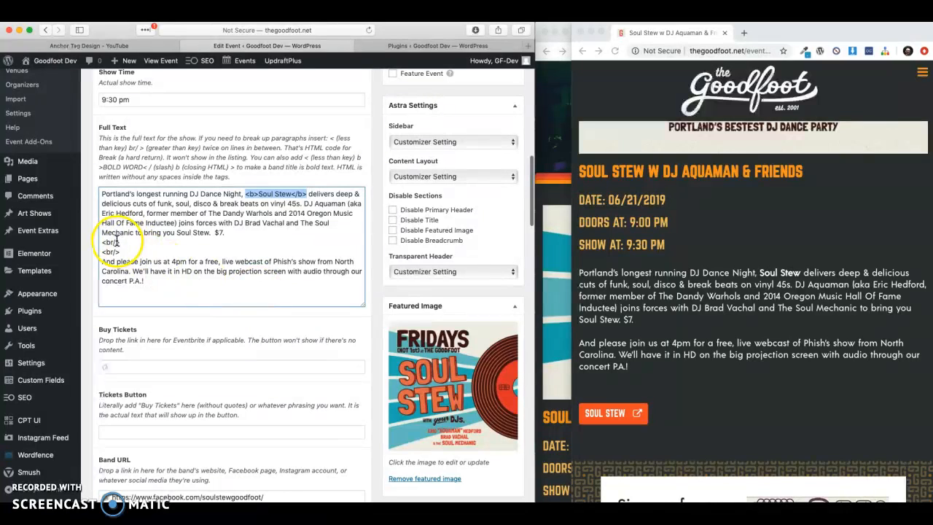
left_click_drag(146, 281, 108, 263)
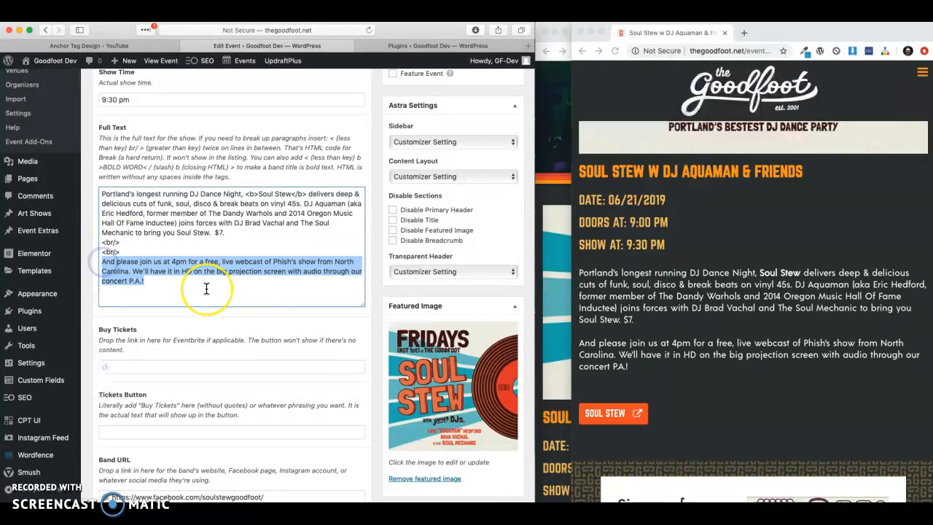